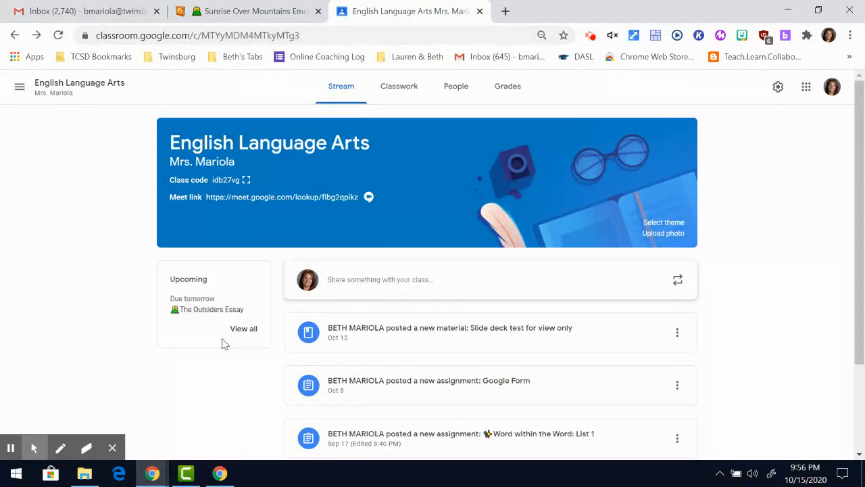
Open the full To review list for English Language Arts from the Upcoming box.
{"action": "left_click", "coordinate": [242, 331]}
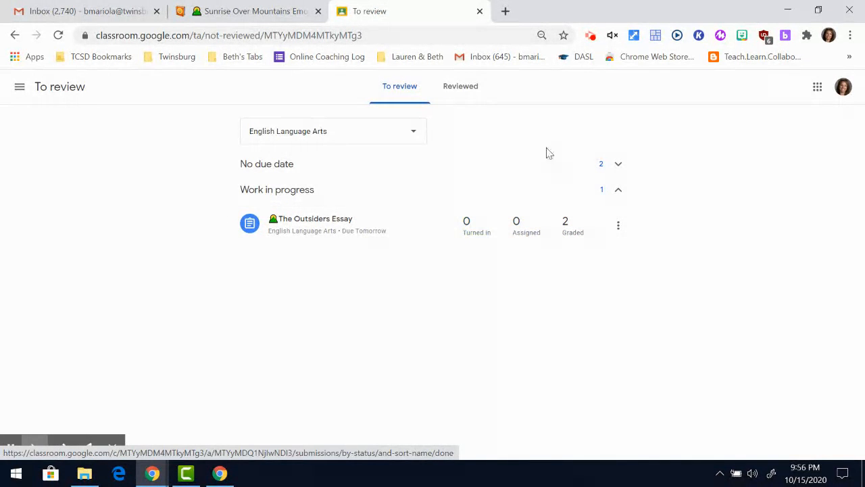
Expand No due date, confirm the Reviewed tab is empty, and bring up the class list.
{"action": "left_click", "coordinate": [617, 165]}
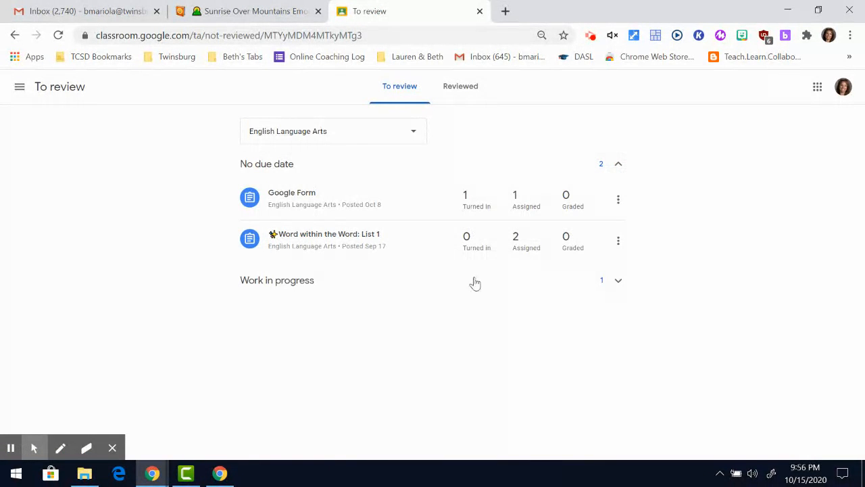
{"action": "left_click", "coordinate": [459, 90]}
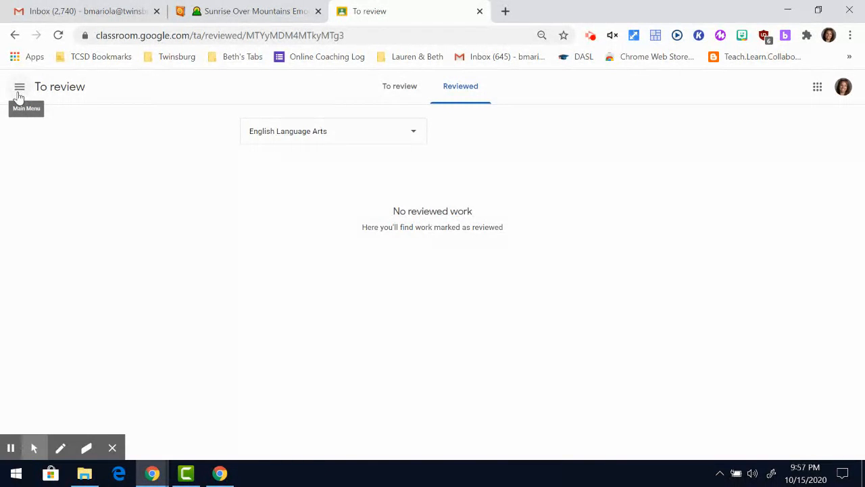
{"action": "left_click", "coordinate": [19, 88]}
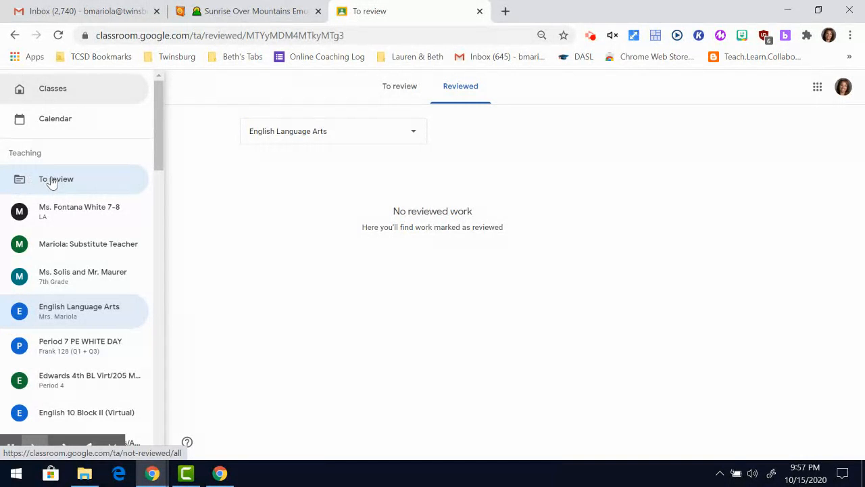
Browse work to review across all classes, expanding No due date and keeping the All classes filter.
{"action": "left_click", "coordinate": [52, 183]}
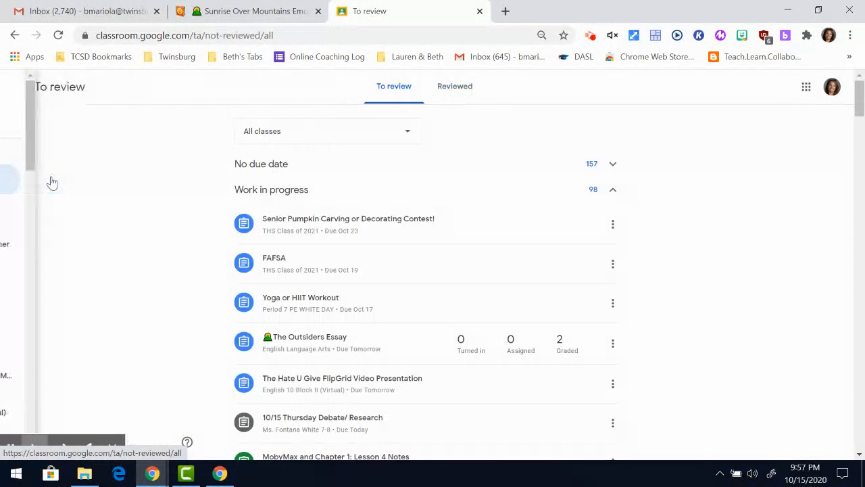
{"action": "scroll", "coordinate": [150, 220], "scroll_direction": "down", "scroll_amount": 2}
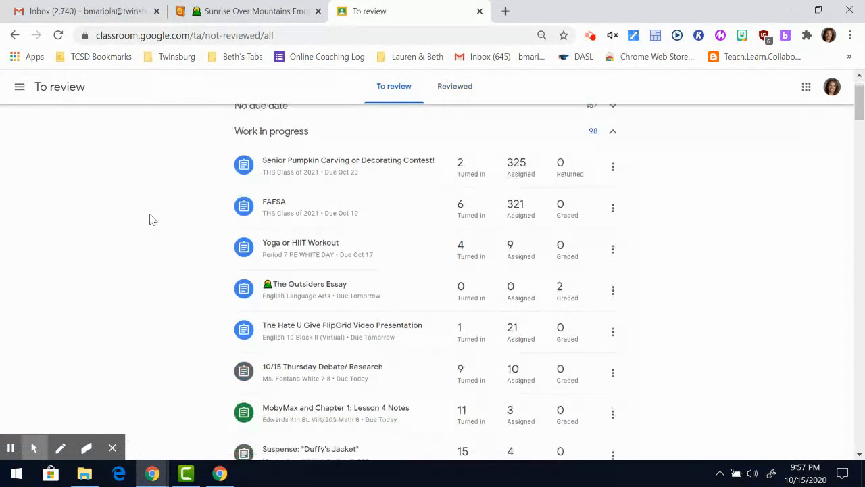
{"action": "scroll", "coordinate": [151, 219], "scroll_direction": "down", "scroll_amount": 2}
{"action": "scroll", "coordinate": [151, 219], "scroll_direction": "down", "scroll_amount": 1}
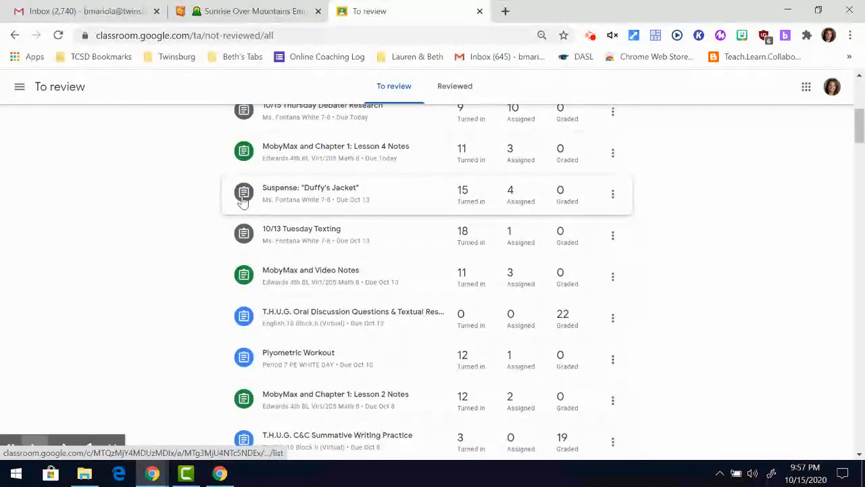
{"action": "scroll", "coordinate": [247, 250], "scroll_direction": "up", "scroll_amount": 4}
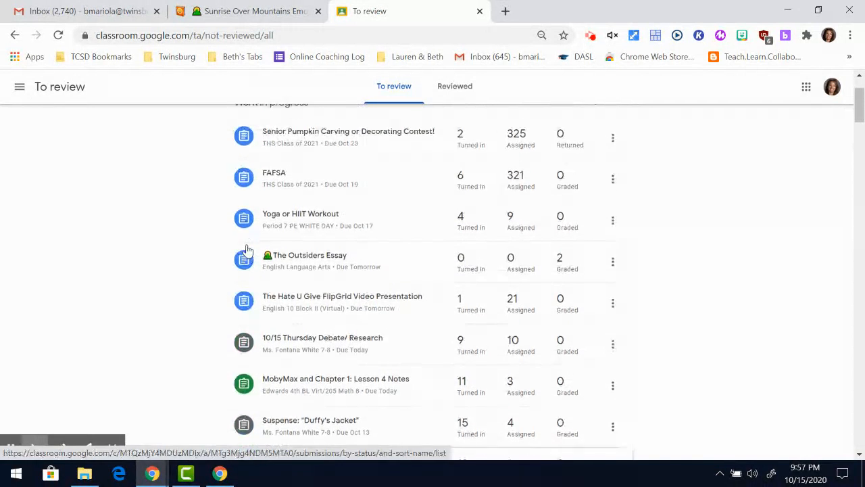
{"action": "scroll", "coordinate": [247, 250], "scroll_direction": "up", "scroll_amount": 2}
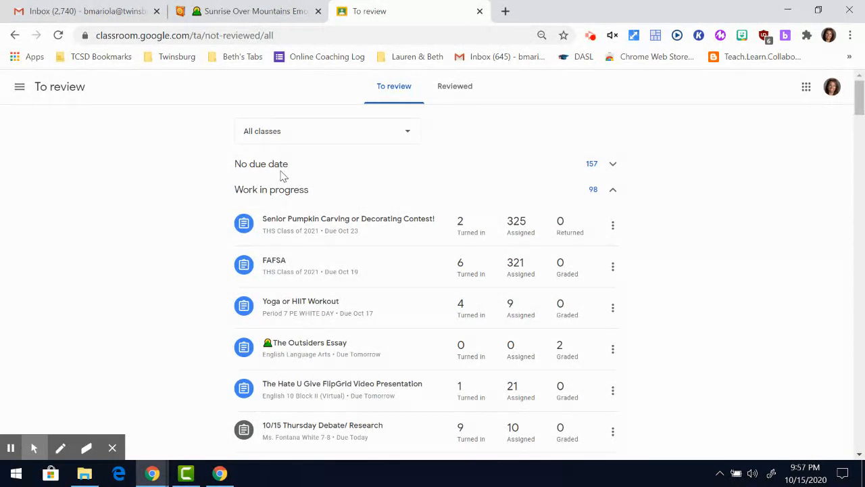
{"action": "left_click", "coordinate": [612, 165]}
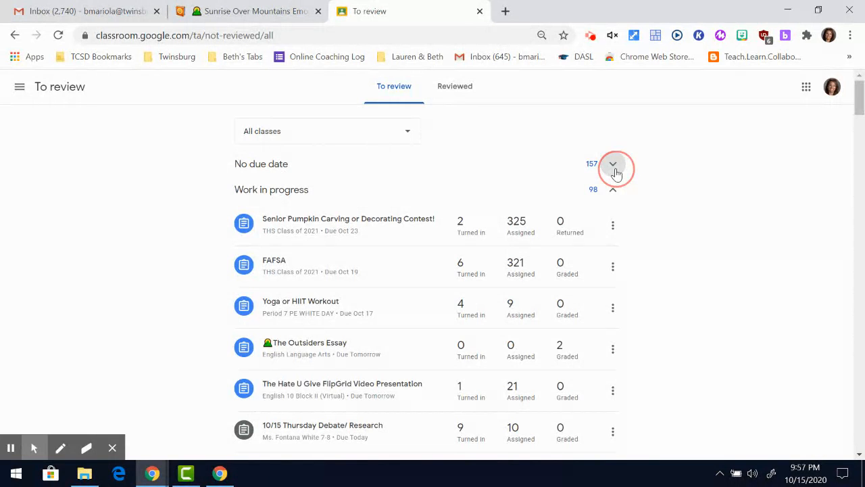
{"action": "left_click", "coordinate": [407, 135]}
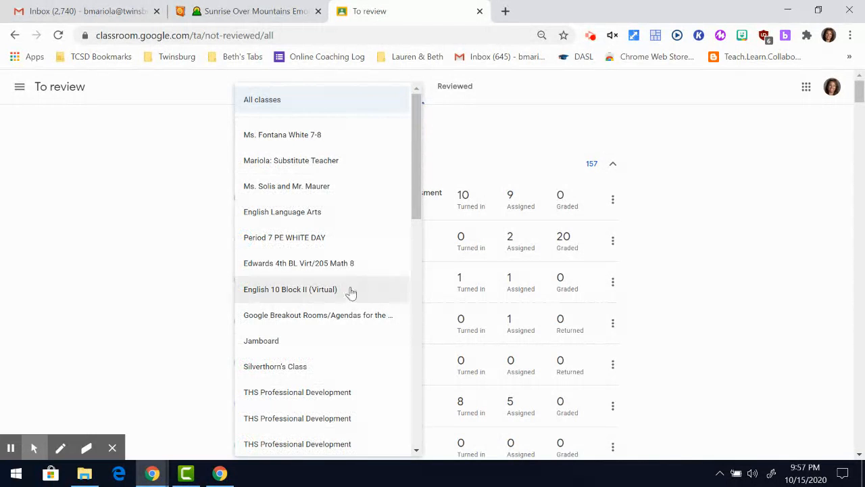
{"action": "left_click", "coordinate": [475, 131]}
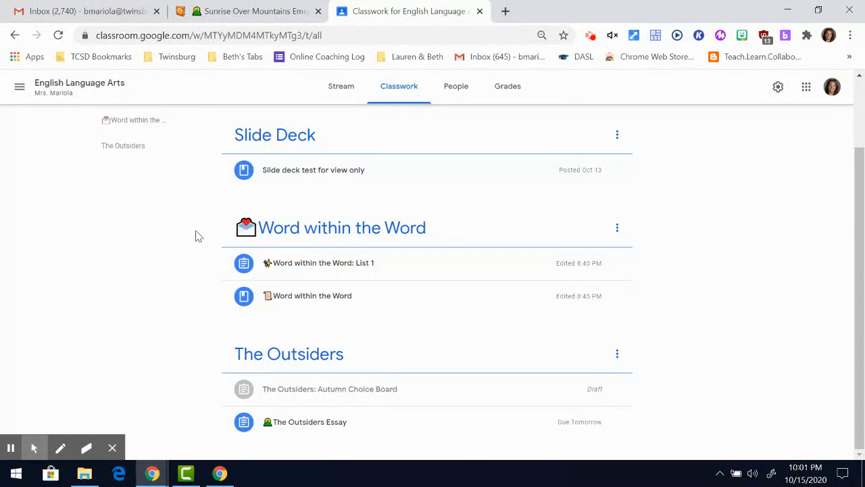
Start and discard a blank new assignment, then expand the Autumn Choice Board draft's details.
{"action": "scroll", "coordinate": [196, 236], "scroll_direction": "up", "scroll_amount": 3}
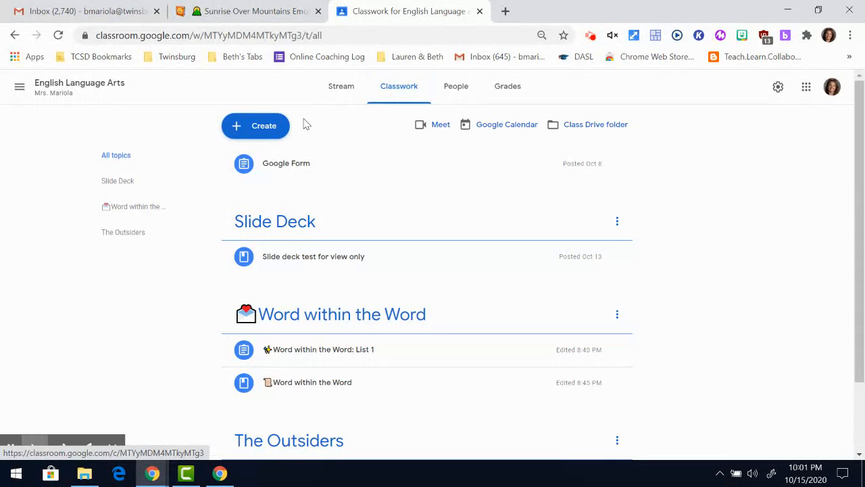
{"action": "left_click", "coordinate": [419, 90]}
{"action": "left_click", "coordinate": [275, 132]}
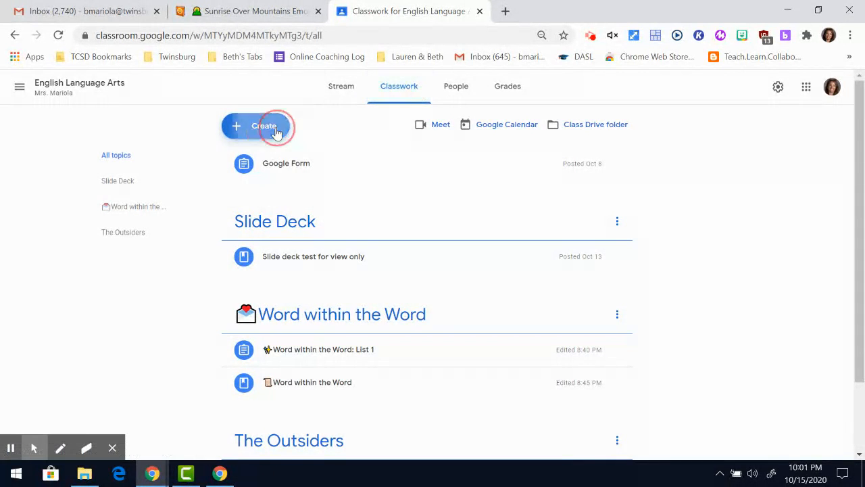
{"action": "left_click", "coordinate": [271, 173]}
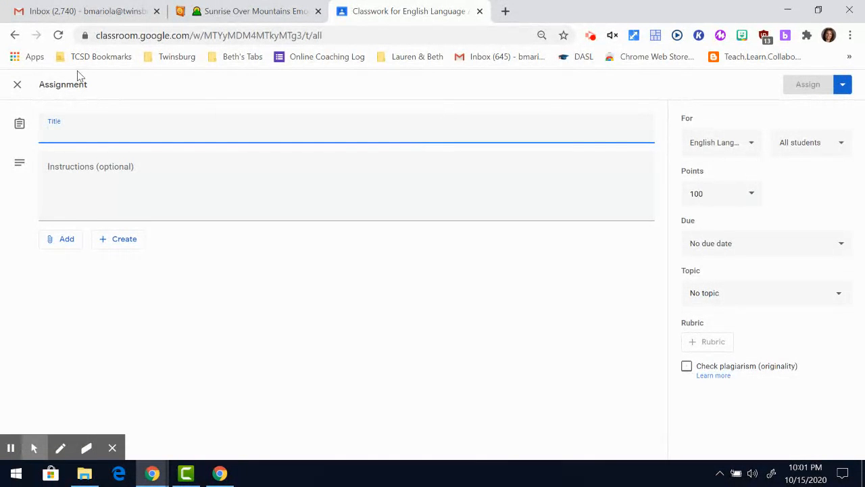
{"action": "left_click", "coordinate": [18, 86]}
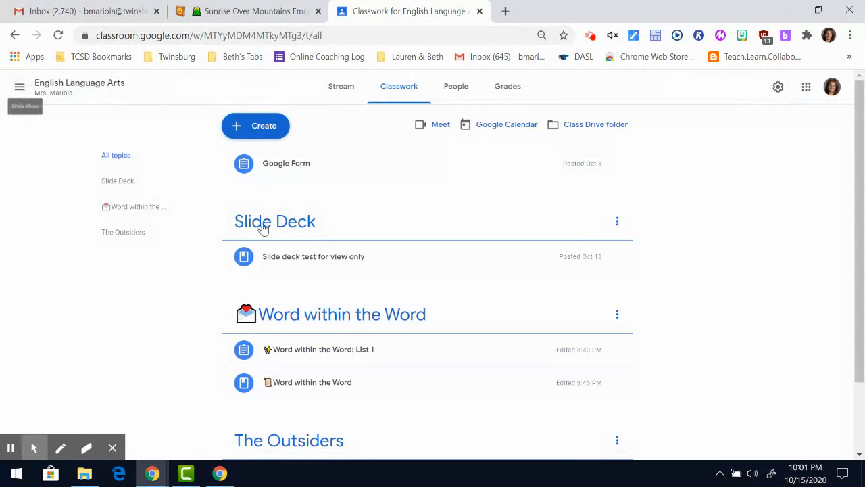
{"action": "scroll", "coordinate": [240, 271], "scroll_direction": "down", "scroll_amount": 1}
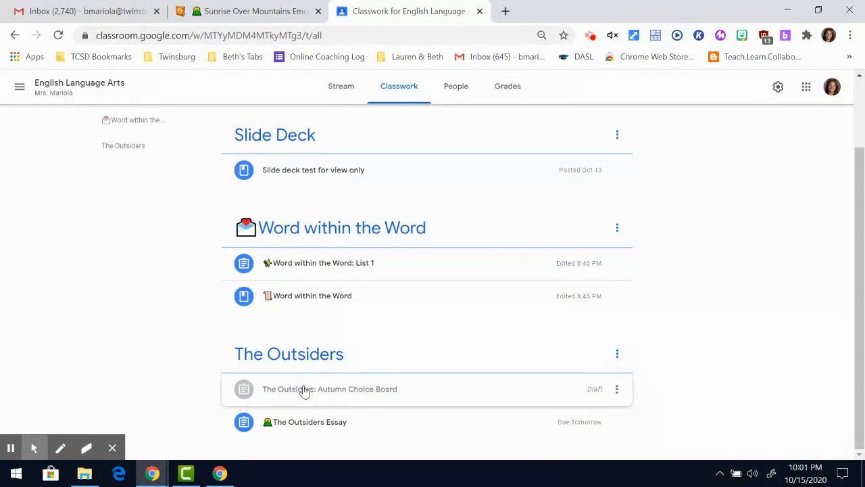
{"action": "left_click", "coordinate": [341, 401]}
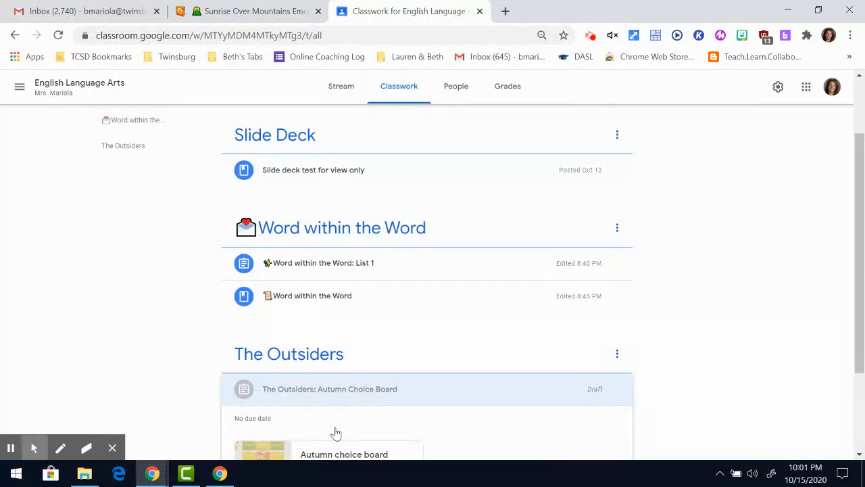
Make the Autumn Choice Board draft due Monday, Oct 19, keeping The Outsiders as its topic.
{"action": "left_click", "coordinate": [275, 382]}
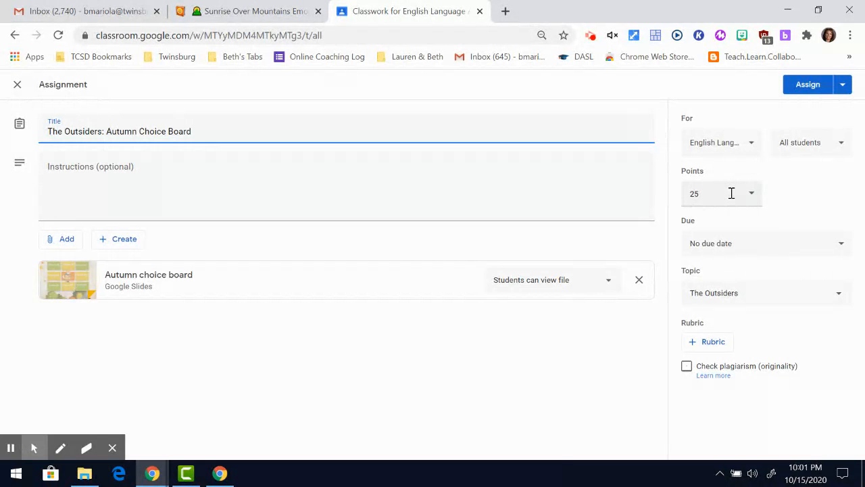
{"action": "left_click", "coordinate": [727, 255]}
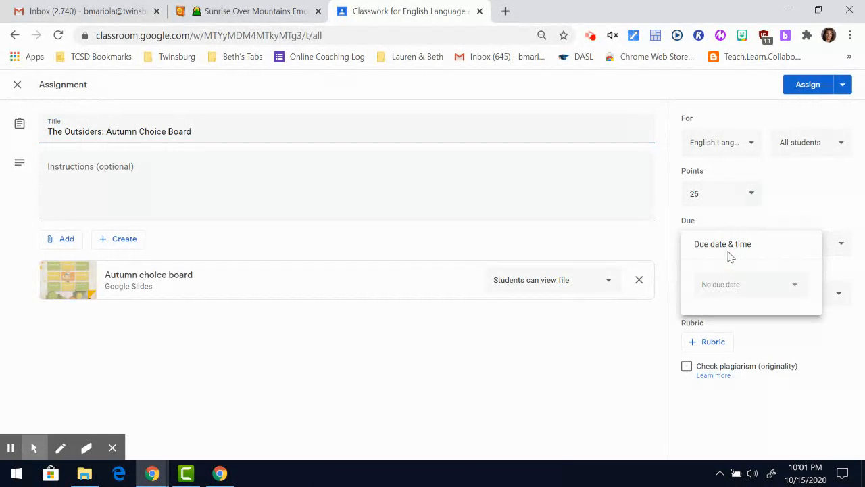
{"action": "left_click", "coordinate": [795, 285]}
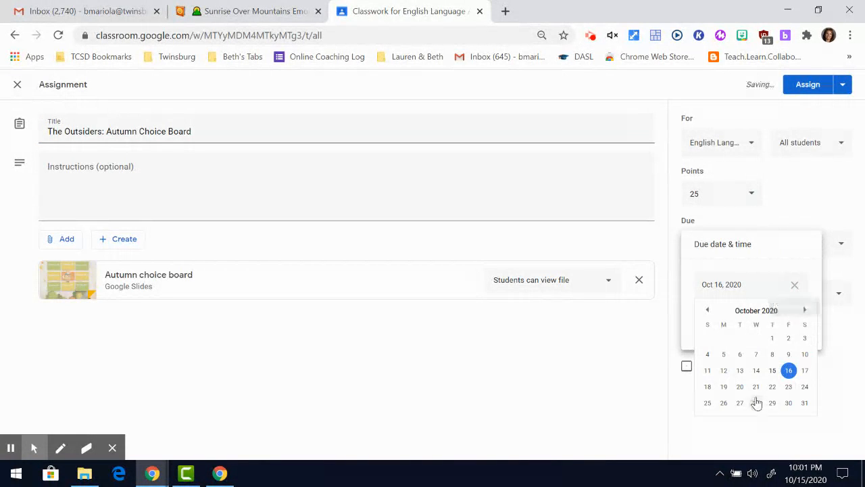
{"action": "left_click", "coordinate": [723, 387]}
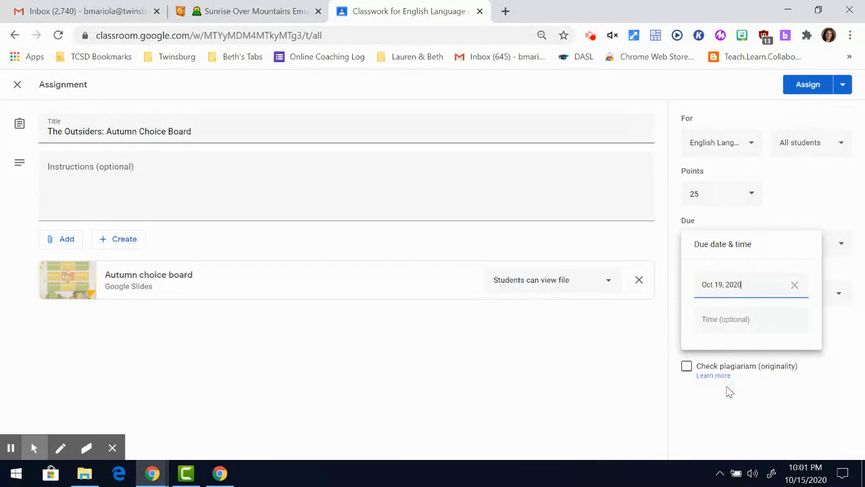
{"action": "left_click", "coordinate": [634, 341]}
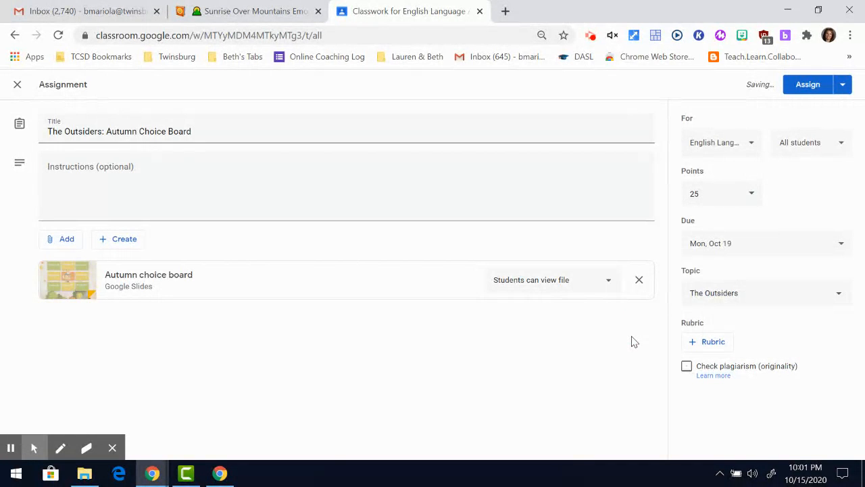
{"action": "left_click", "coordinate": [737, 293]}
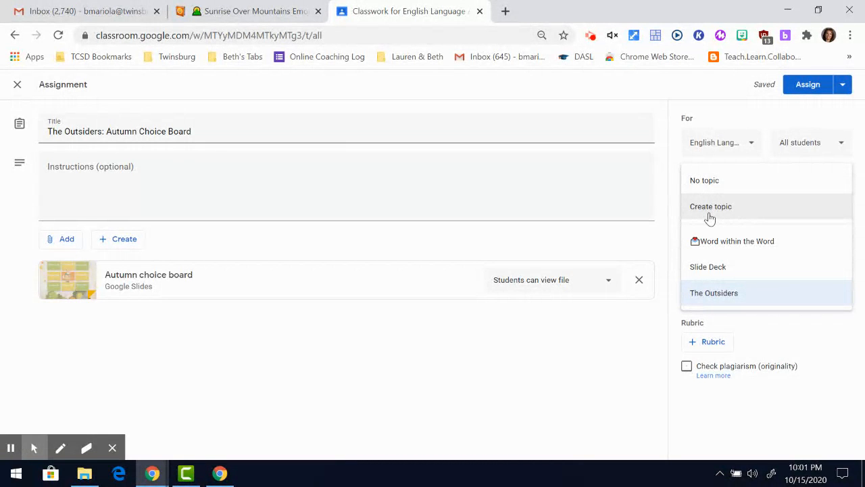
{"action": "left_click", "coordinate": [714, 296]}
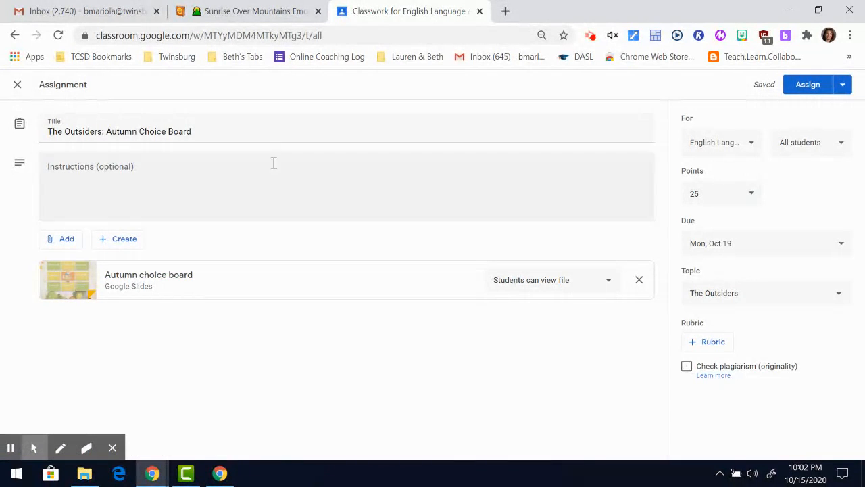
{"action": "left_click", "coordinate": [251, 15]}
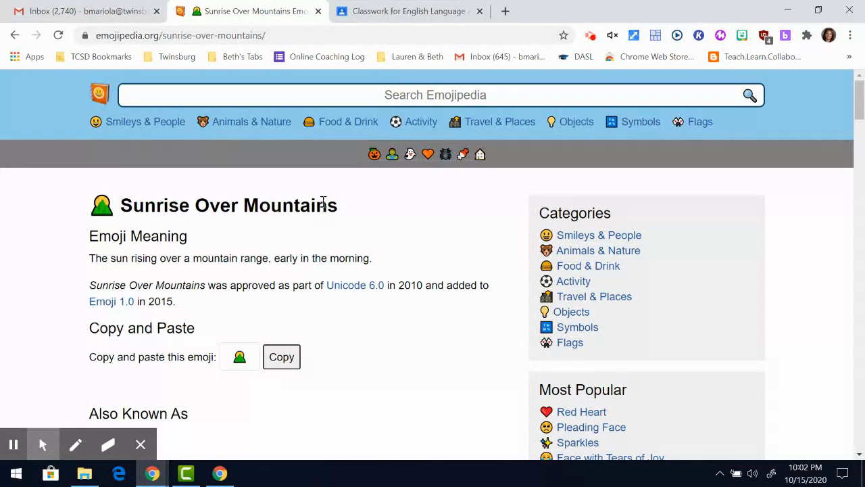
Find the Sunset emoji in Emojipedia's Travel & Places category and copy it.
{"action": "left_click", "coordinate": [500, 129]}
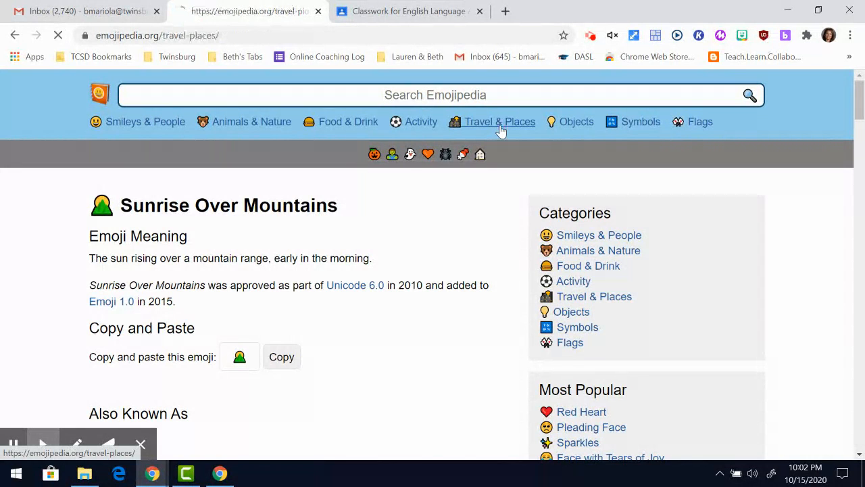
{"action": "scroll", "coordinate": [294, 333], "scroll_direction": "down", "scroll_amount": 2}
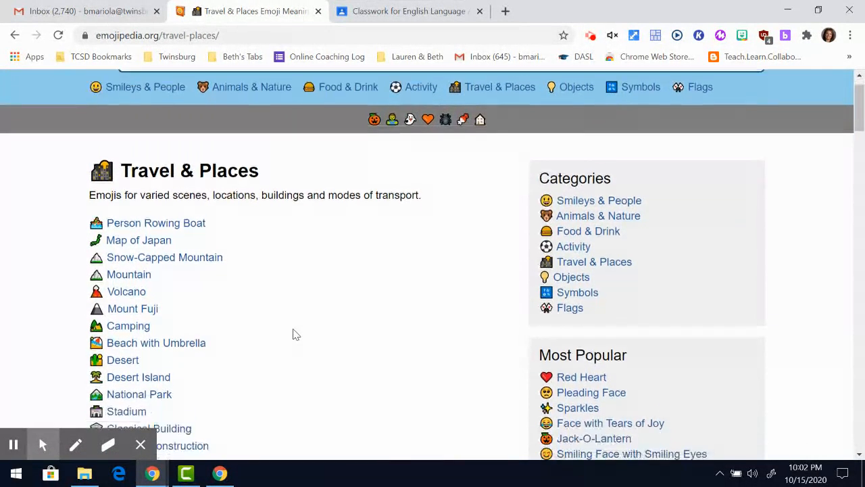
{"action": "scroll", "coordinate": [294, 334], "scroll_direction": "down", "scroll_amount": 3}
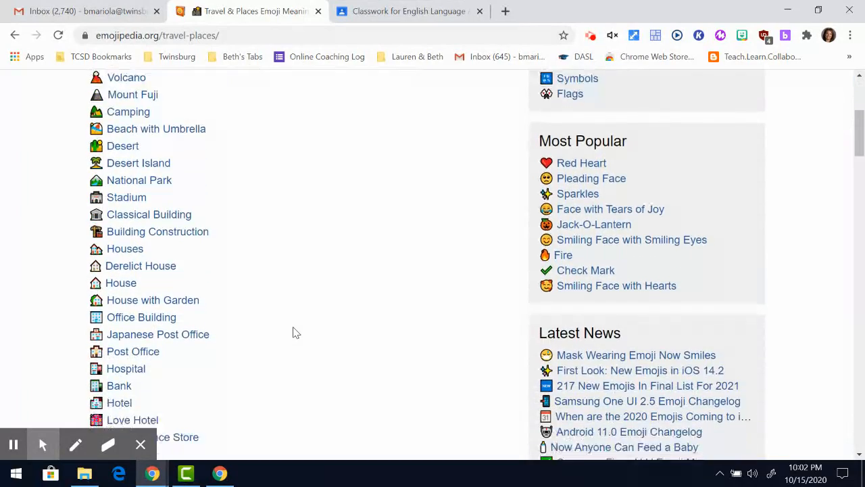
{"action": "scroll", "coordinate": [295, 332], "scroll_direction": "down", "scroll_amount": 4}
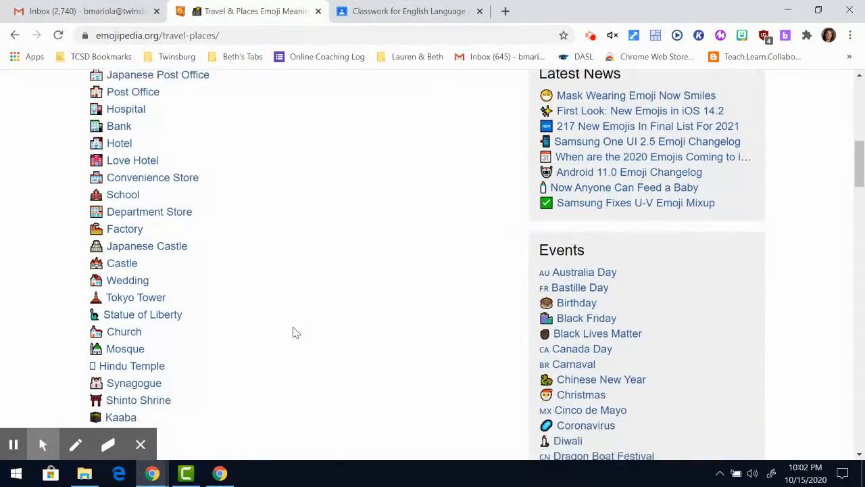
{"action": "scroll", "coordinate": [295, 333], "scroll_direction": "down", "scroll_amount": 2}
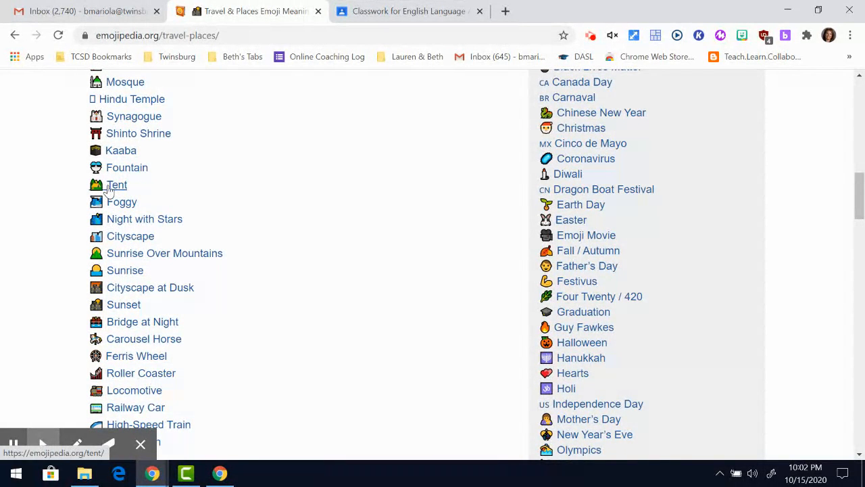
{"action": "left_click", "coordinate": [115, 305]}
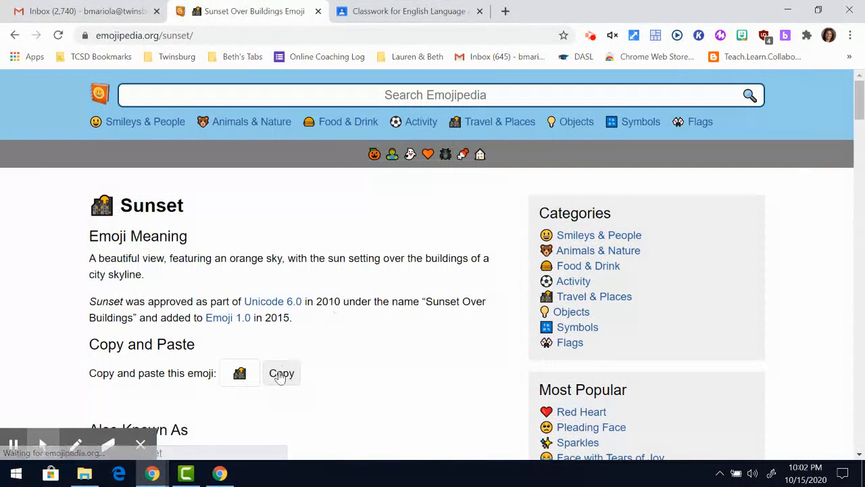
{"action": "left_click", "coordinate": [281, 375]}
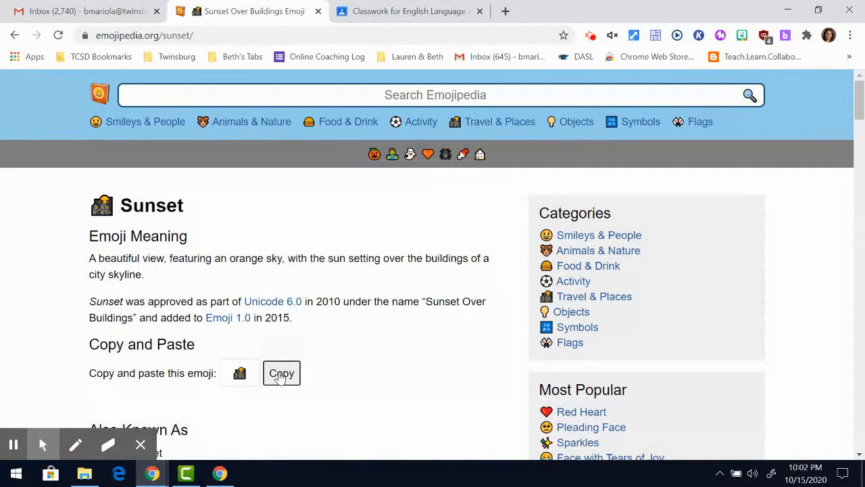
{"action": "left_click", "coordinate": [391, 14]}
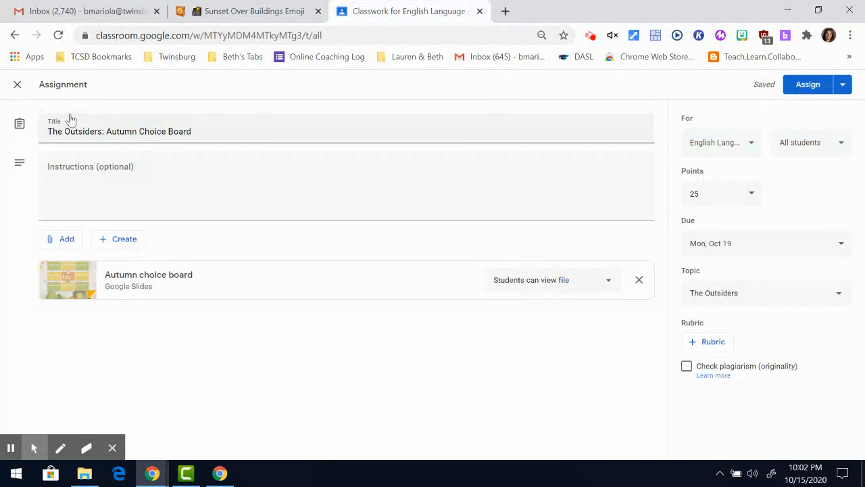
Paste the sunset emoji before the Autumn Choice Board title and assign it to the class.
{"action": "left_click", "coordinate": [46, 132]}
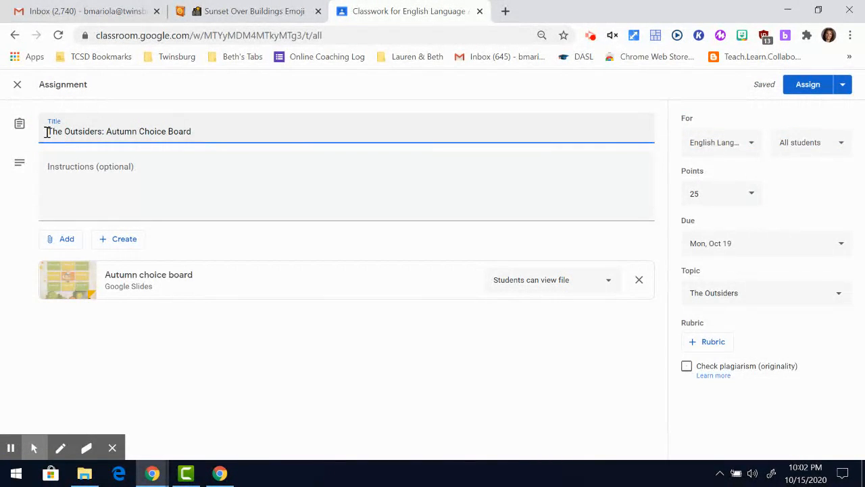
{"action": "key", "text": "ctrl+v"}
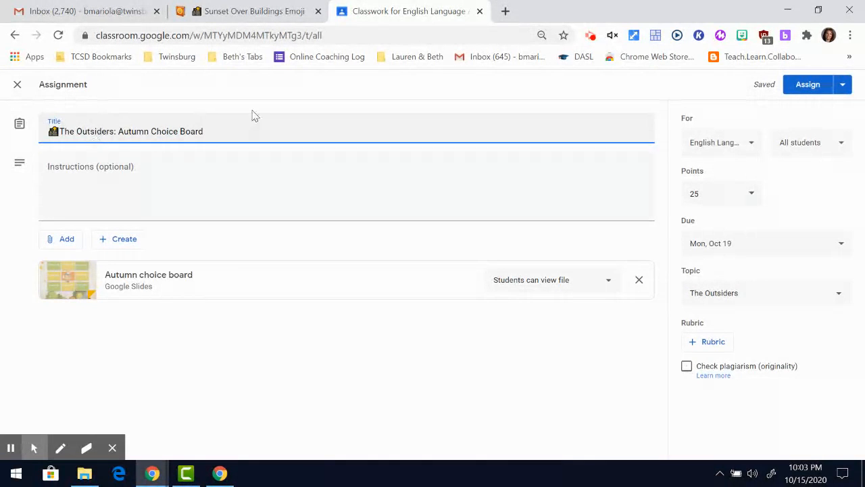
{"action": "left_click", "coordinate": [810, 86]}
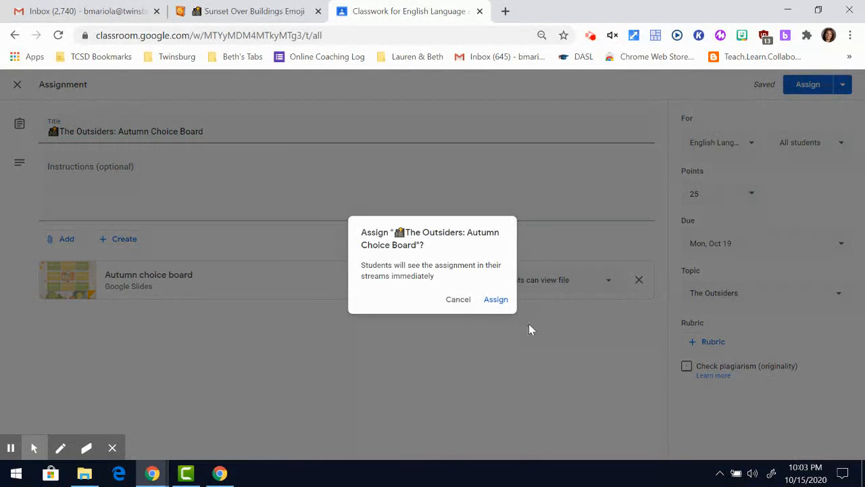
{"action": "left_click", "coordinate": [500, 304]}
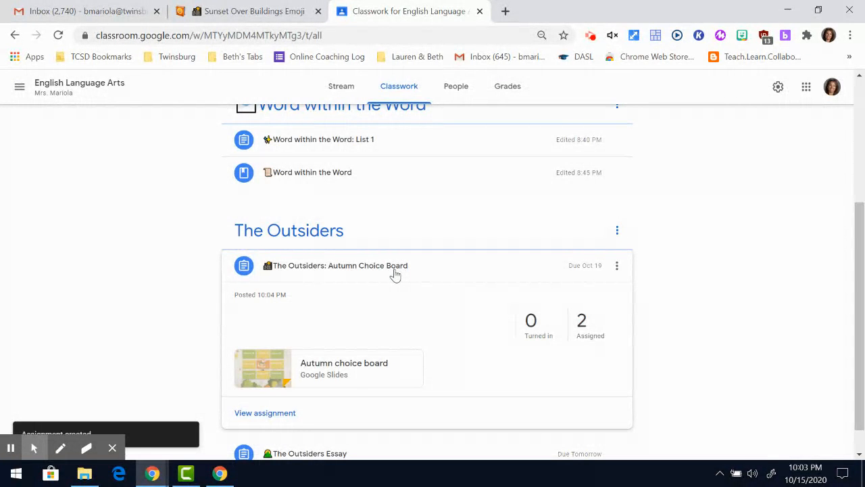
As the student, scroll through the Classwork topics to find the emoji-titled Autumn Choice Board.
{"action": "left_click", "coordinate": [399, 274]}
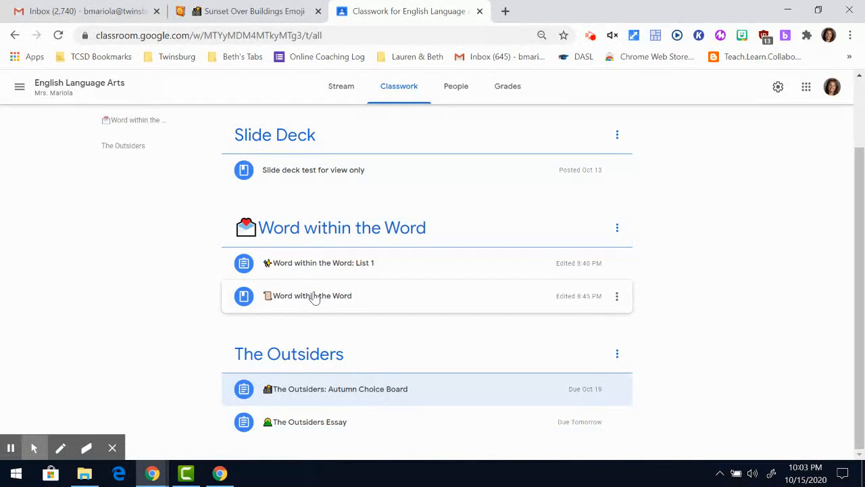
{"action": "scroll", "coordinate": [314, 298], "scroll_direction": "up", "scroll_amount": 3}
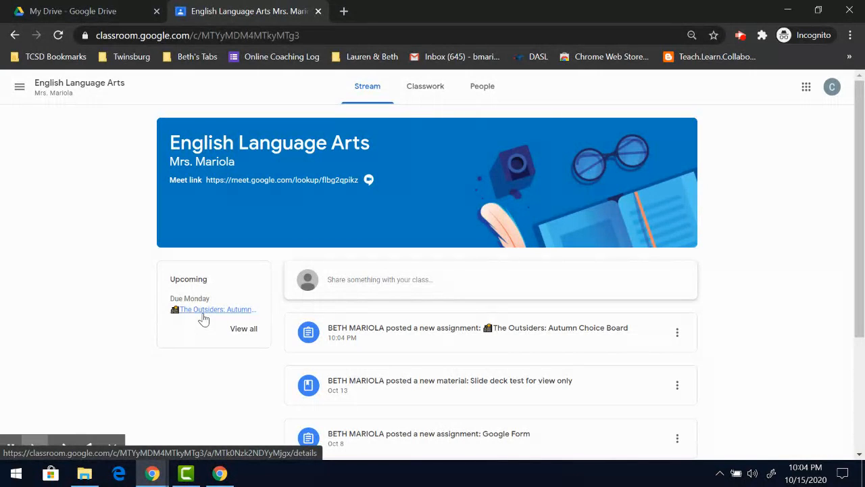
{"action": "left_click", "coordinate": [431, 88]}
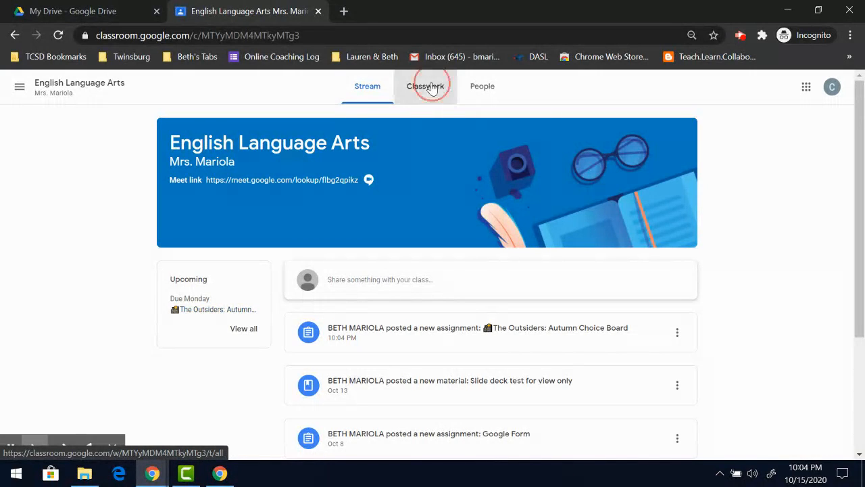
{"action": "scroll", "coordinate": [436, 183], "scroll_direction": "down", "scroll_amount": 1}
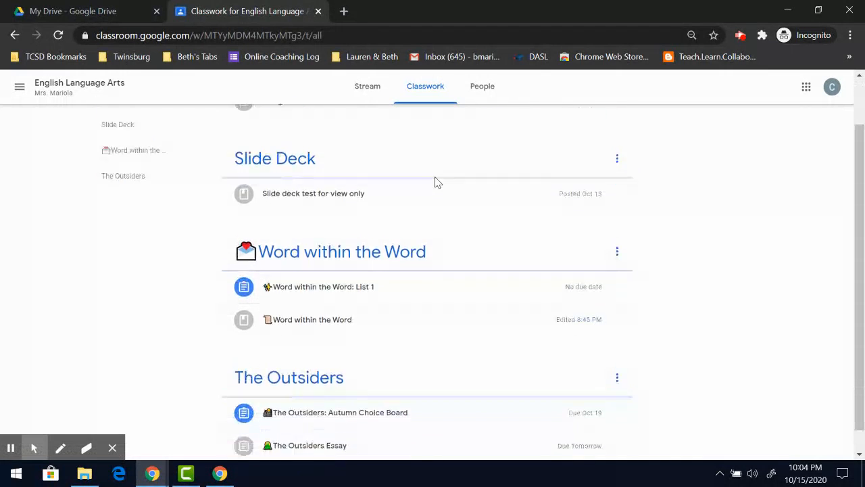
{"action": "scroll", "coordinate": [253, 267], "scroll_direction": "down", "scroll_amount": 1}
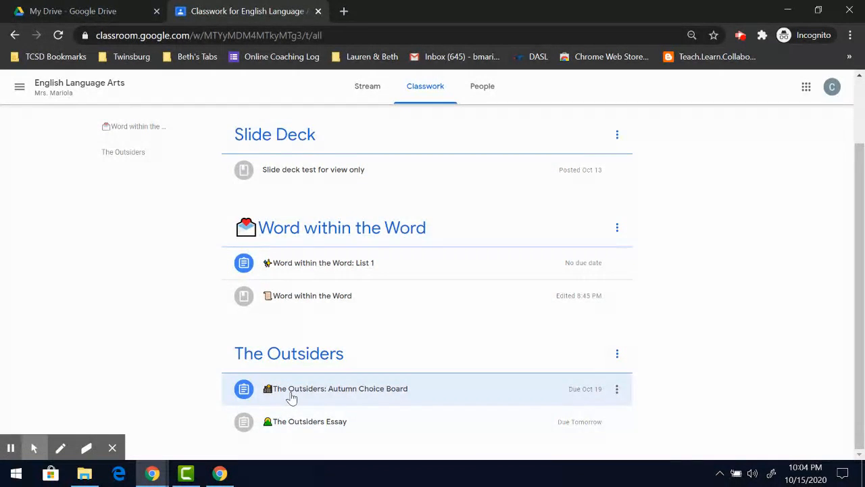
{"action": "scroll", "coordinate": [291, 400], "scroll_direction": "up", "scroll_amount": 1}
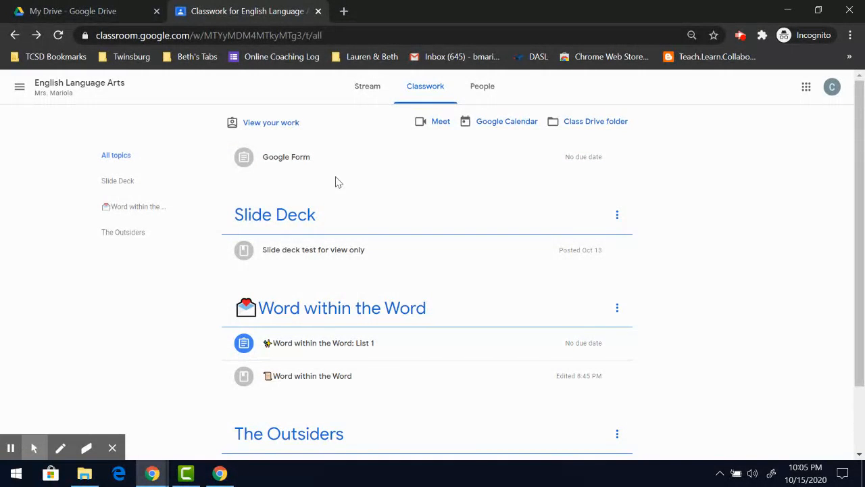
Open the student's Your work list, showing Autumn Choice Board Assigned and The Outsiders Essay 45/50.
{"action": "left_click", "coordinate": [270, 132]}
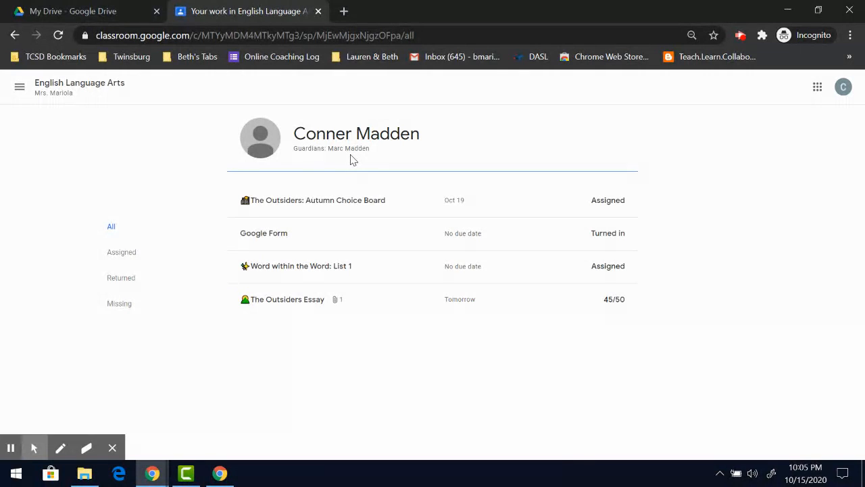
Check the class To-do list from Upcoming's View all, then return to the English Language Arts Stream.
{"action": "left_click", "coordinate": [111, 91]}
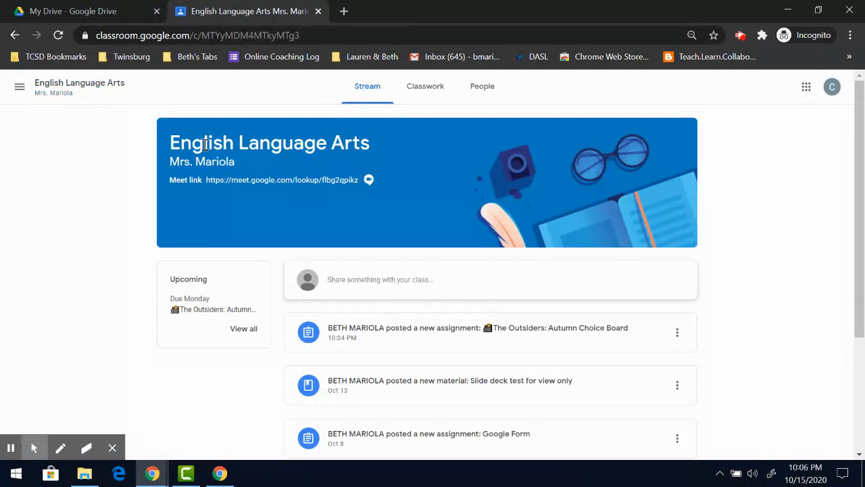
{"action": "scroll", "coordinate": [205, 145], "scroll_direction": "down", "scroll_amount": 2}
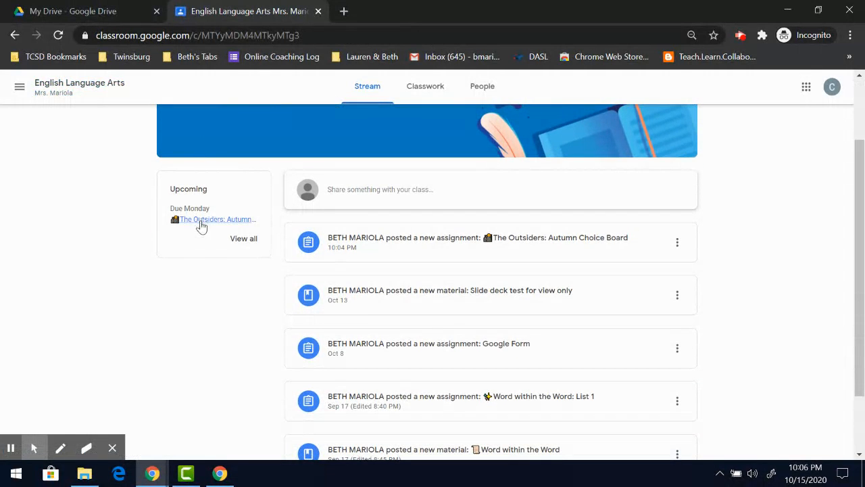
{"action": "left_click", "coordinate": [245, 243]}
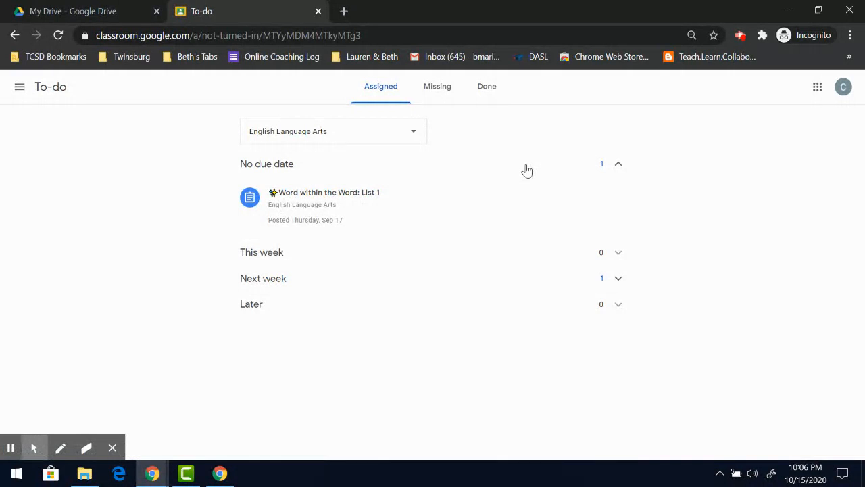
{"action": "left_click", "coordinate": [16, 35]}
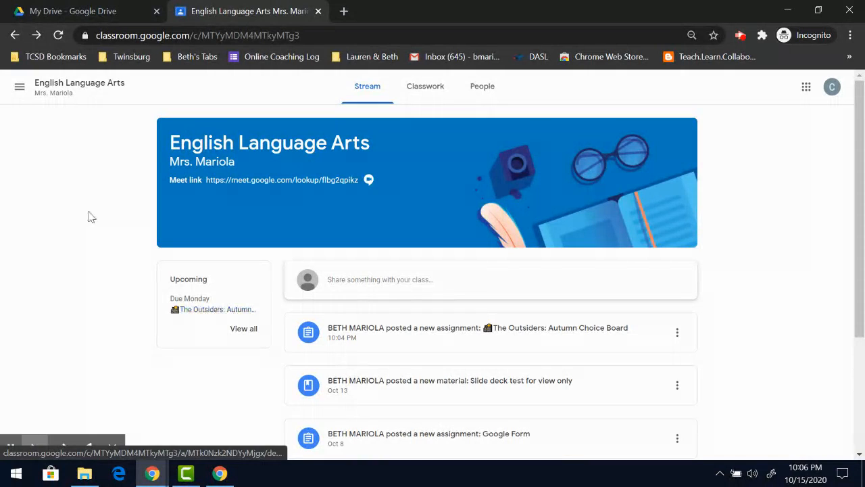
Review the student's To-do list across all classes, checking the Missing and Done work.
{"action": "left_click", "coordinate": [20, 88]}
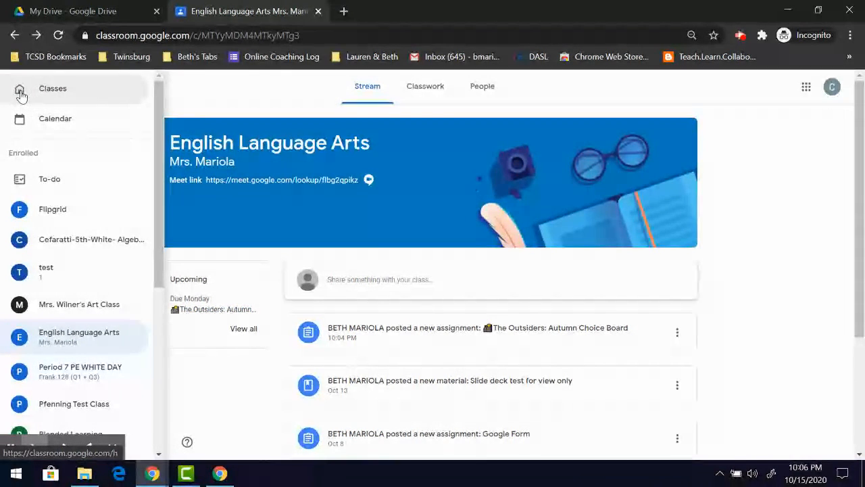
{"action": "left_click", "coordinate": [41, 188]}
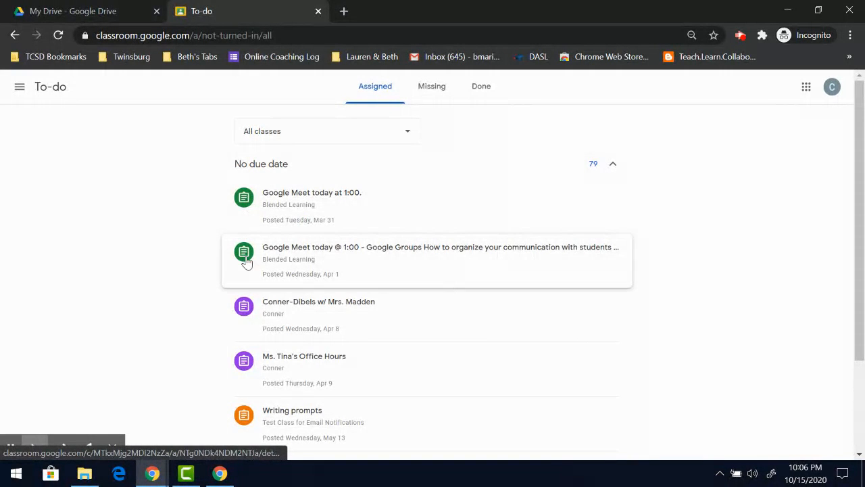
{"action": "scroll", "coordinate": [240, 310], "scroll_direction": "down", "scroll_amount": 1}
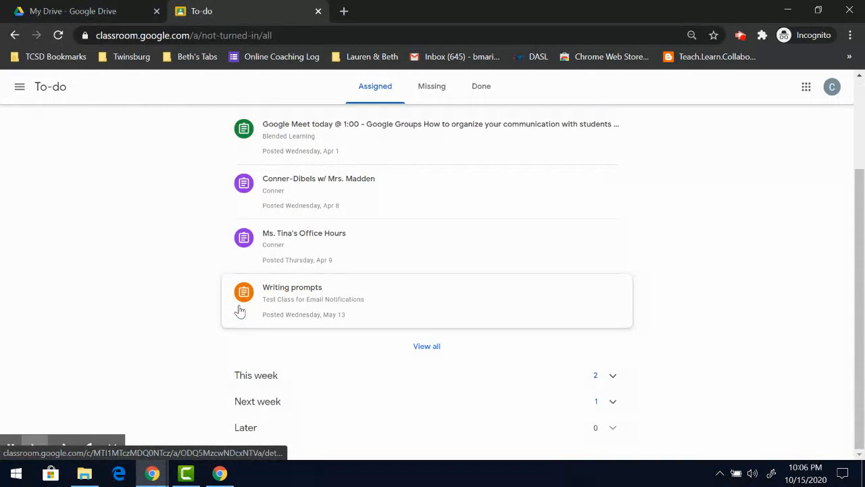
{"action": "scroll", "coordinate": [238, 310], "scroll_direction": "up", "scroll_amount": 2}
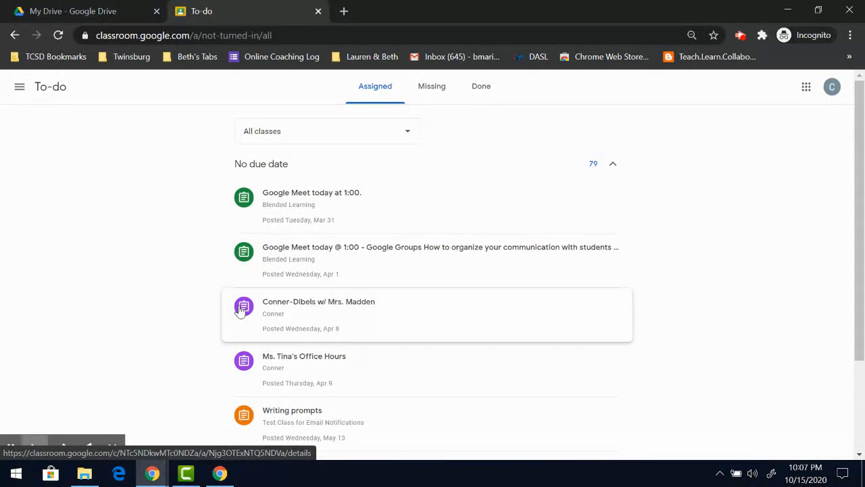
{"action": "left_click", "coordinate": [423, 99]}
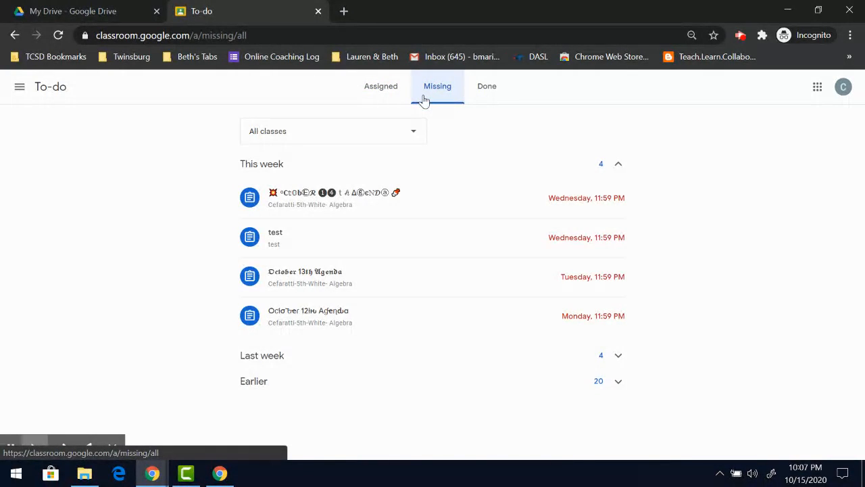
{"action": "left_click", "coordinate": [480, 92]}
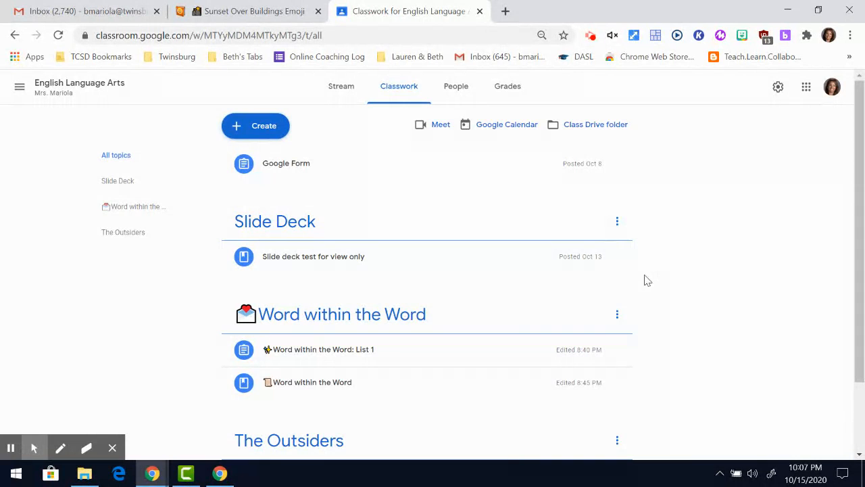
Expand The Outsiders Essay on Classwork and open its student work page.
{"action": "scroll", "coordinate": [646, 280], "scroll_direction": "down", "scroll_amount": 2}
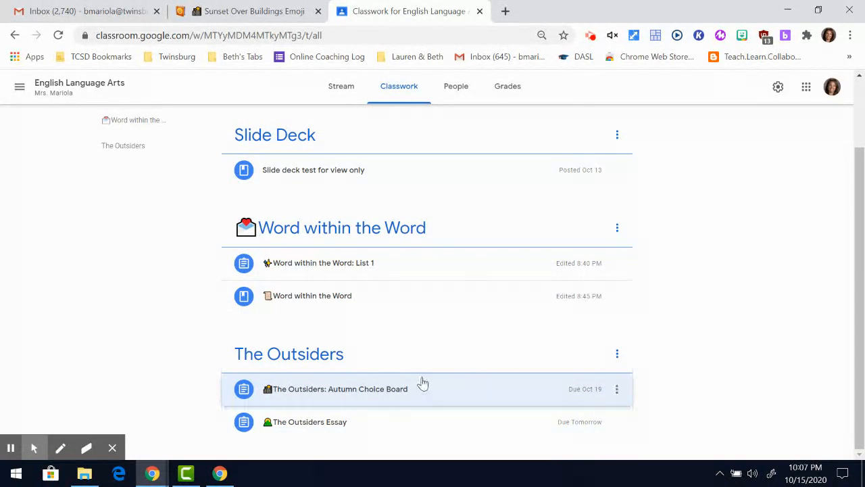
{"action": "left_click", "coordinate": [336, 421]}
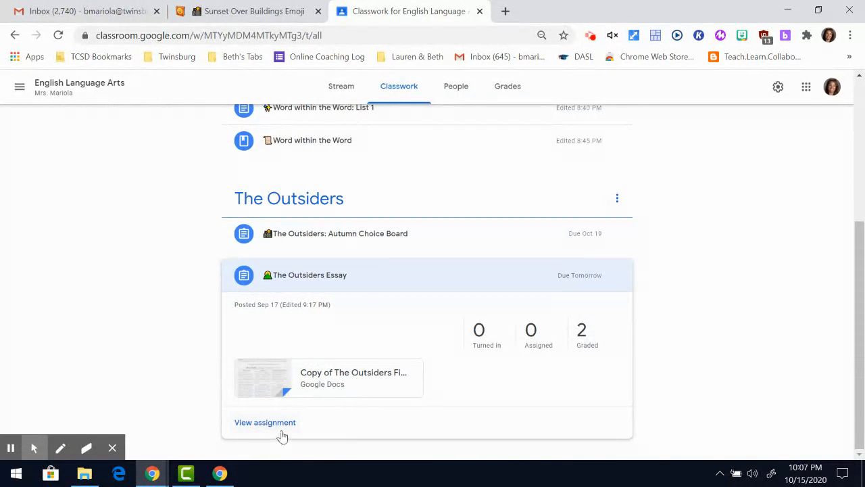
{"action": "left_click", "coordinate": [282, 424]}
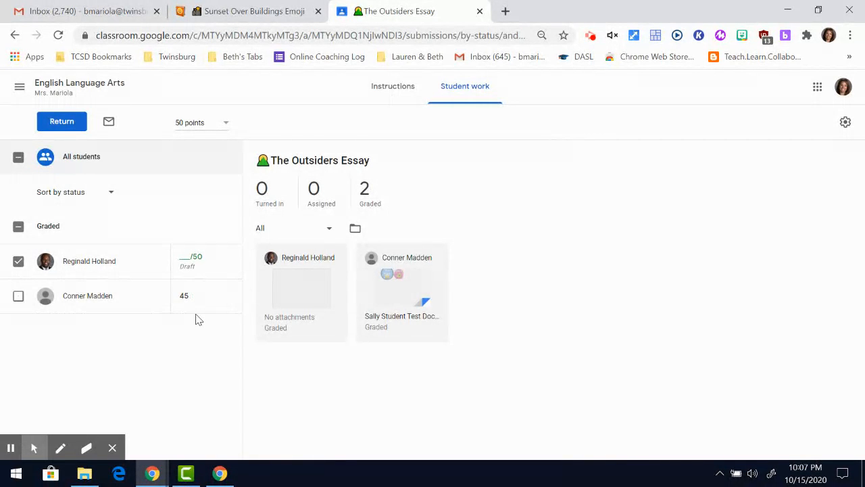
Enter a grade of 41 for the student's Outsiders Essay and start returning it.
{"action": "left_click", "coordinate": [183, 255]}
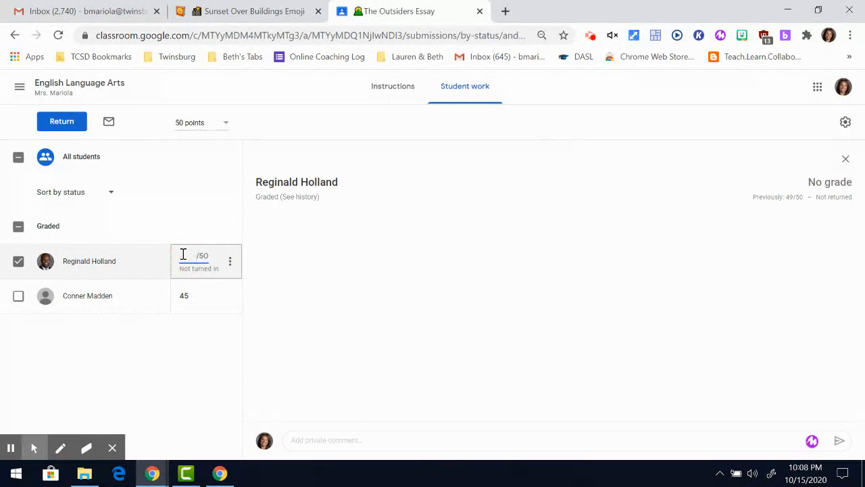
{"action": "type", "text": "41"}
{"action": "left_click", "coordinate": [203, 361]}
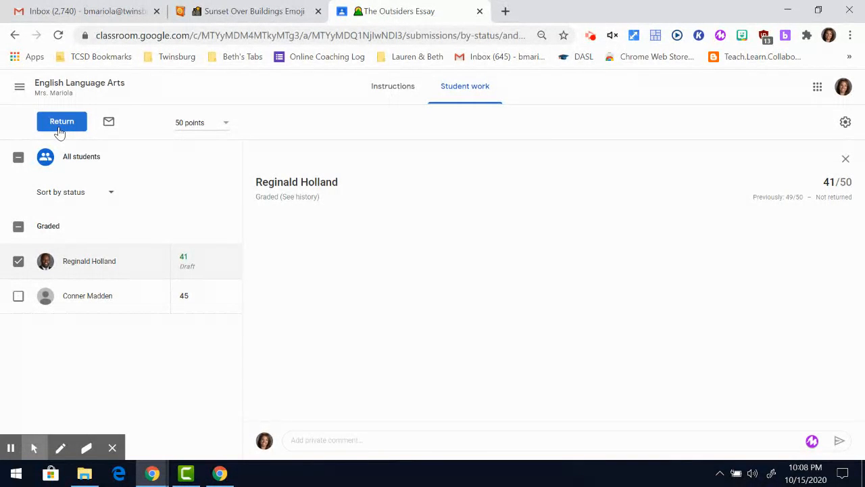
{"action": "left_click", "coordinate": [59, 128]}
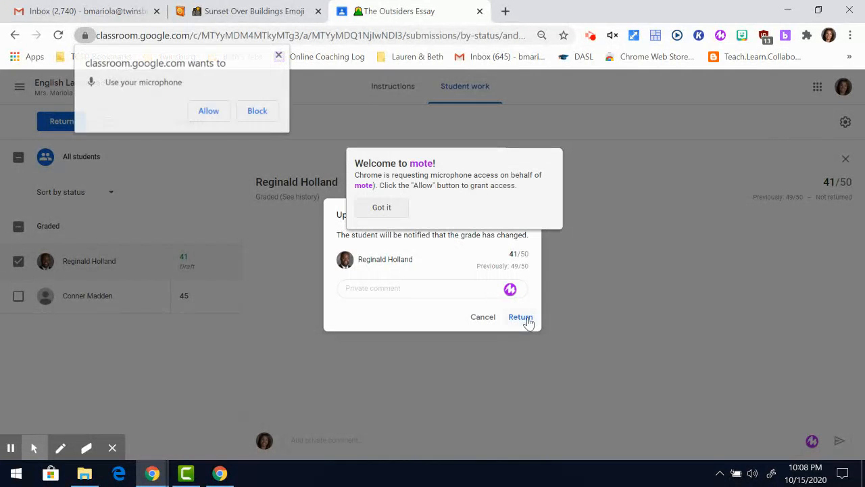
Dismiss the extension popup, allow microphone access, and return the 41/50 grade.
{"action": "left_click", "coordinate": [396, 211]}
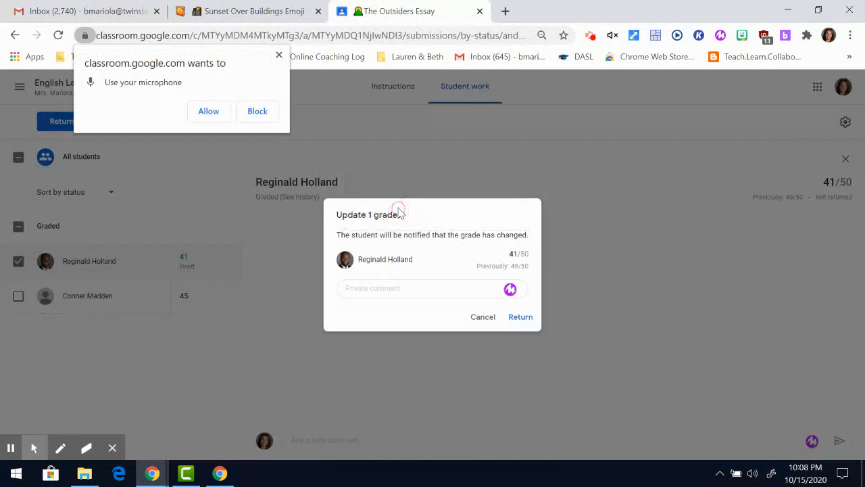
{"action": "left_click", "coordinate": [278, 55]}
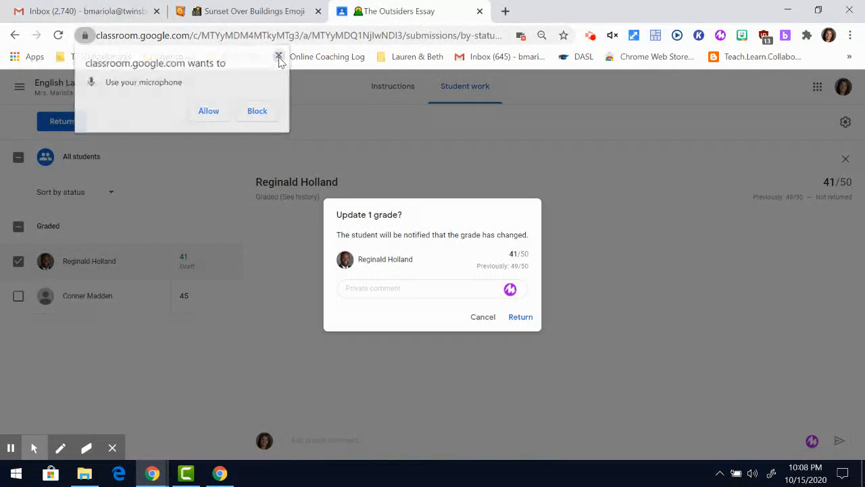
{"action": "left_click", "coordinate": [208, 112]}
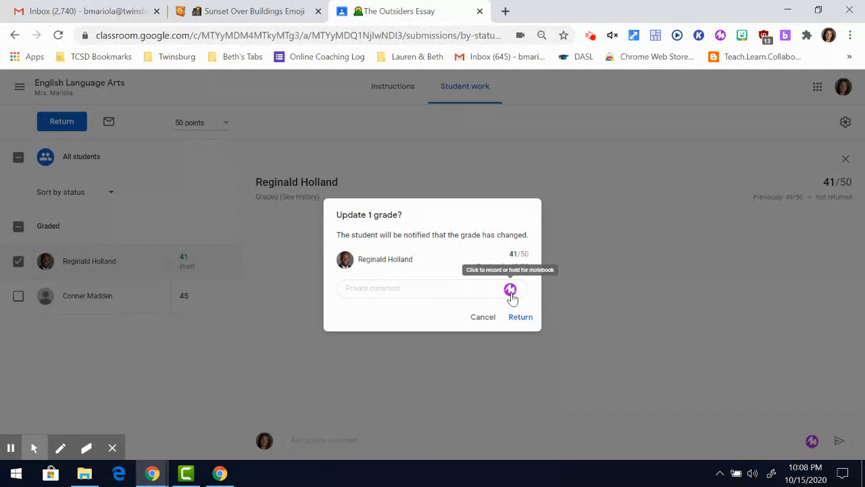
{"action": "left_click", "coordinate": [522, 317]}
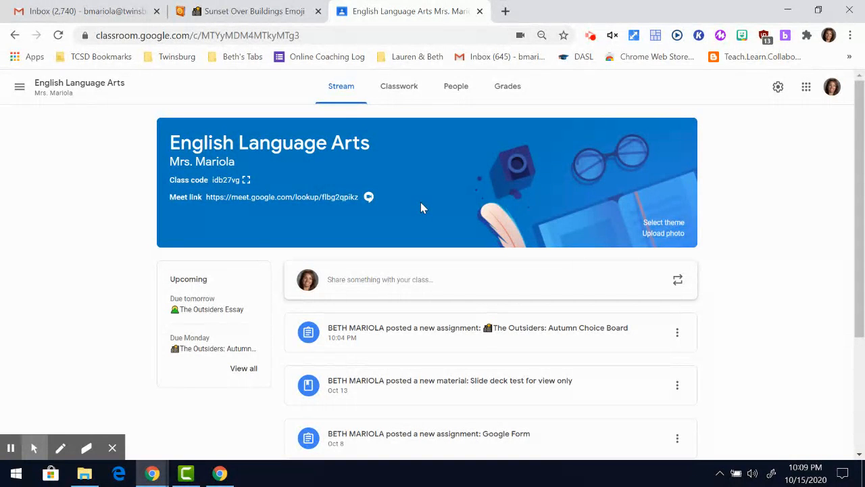
Show the English Language Arts People page with the teacher and two students.
{"action": "left_click", "coordinate": [459, 96]}
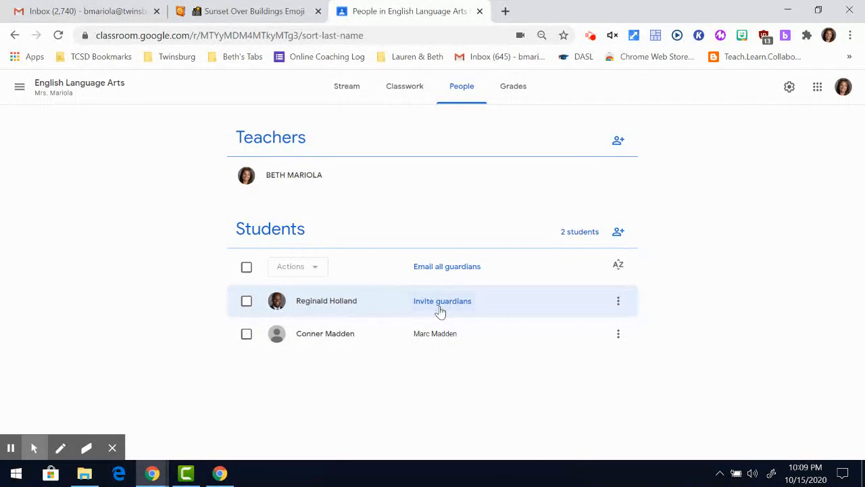
{"action": "left_click", "coordinate": [441, 309]}
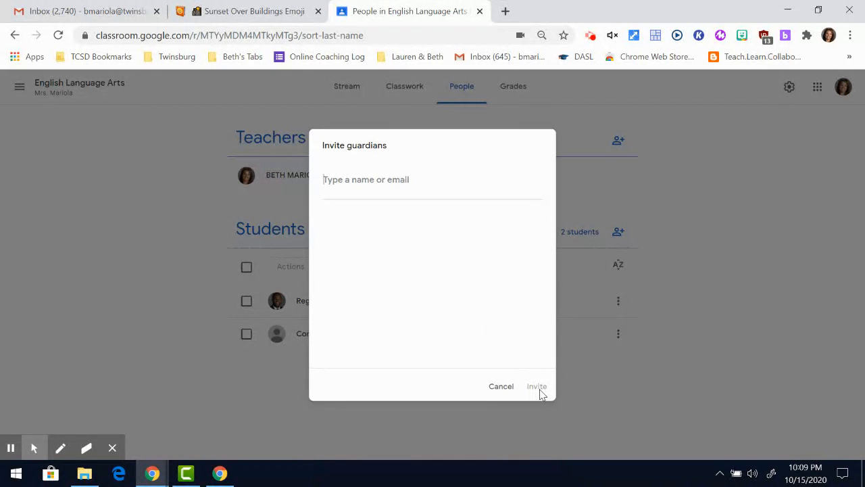
{"action": "left_click", "coordinate": [506, 386]}
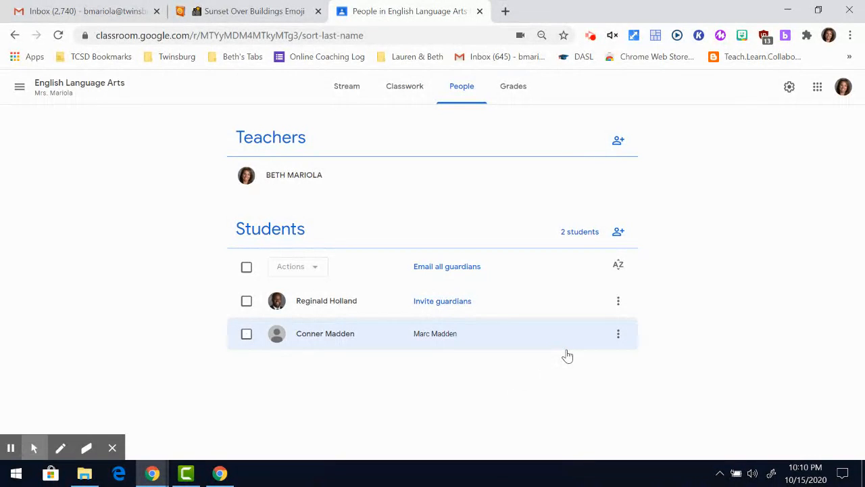
{"action": "left_click", "coordinate": [619, 335]}
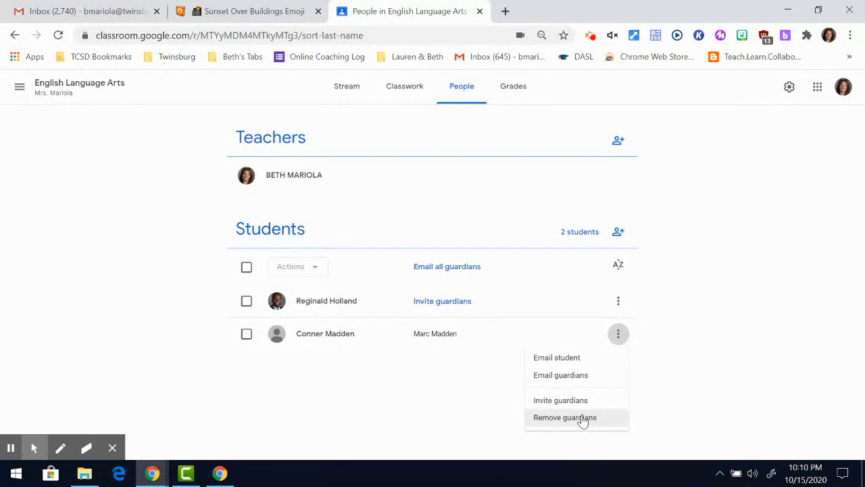
{"action": "left_click", "coordinate": [483, 398]}
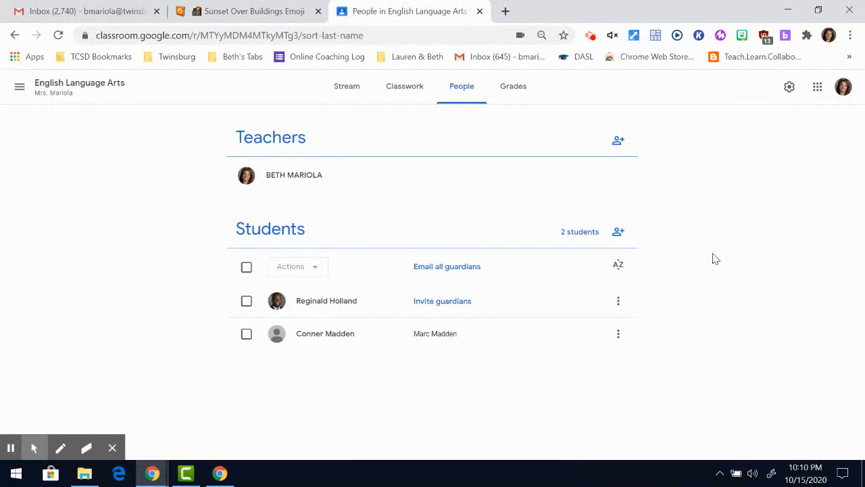
Turn on Guardian summaries for the class, save the settings, and return to Stream.
{"action": "left_click", "coordinate": [789, 89]}
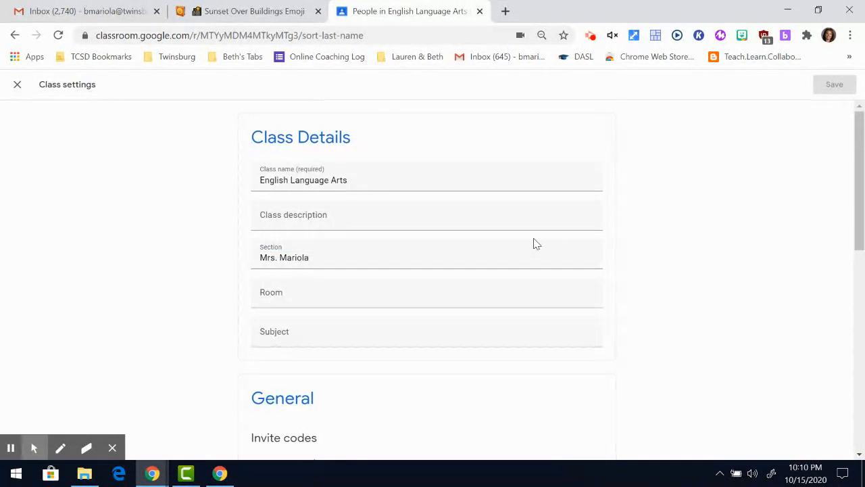
{"action": "scroll", "coordinate": [534, 243], "scroll_direction": "down", "scroll_amount": 6}
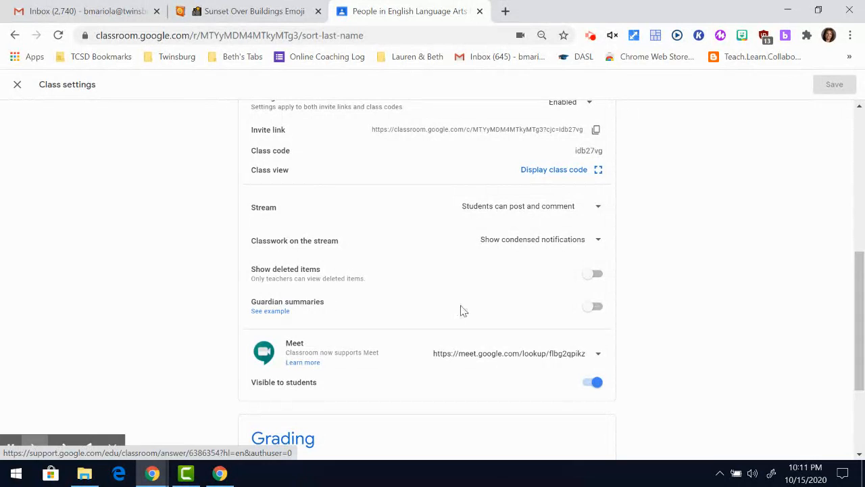
{"action": "left_click", "coordinate": [591, 308]}
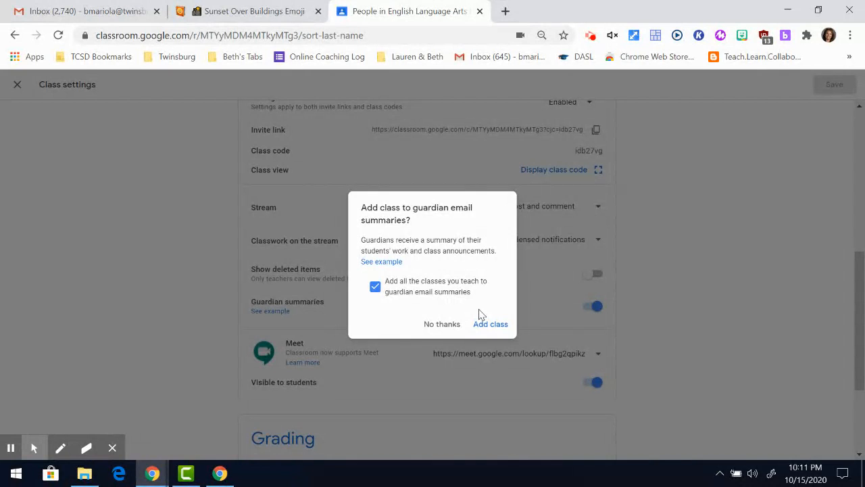
{"action": "left_click", "coordinate": [490, 325]}
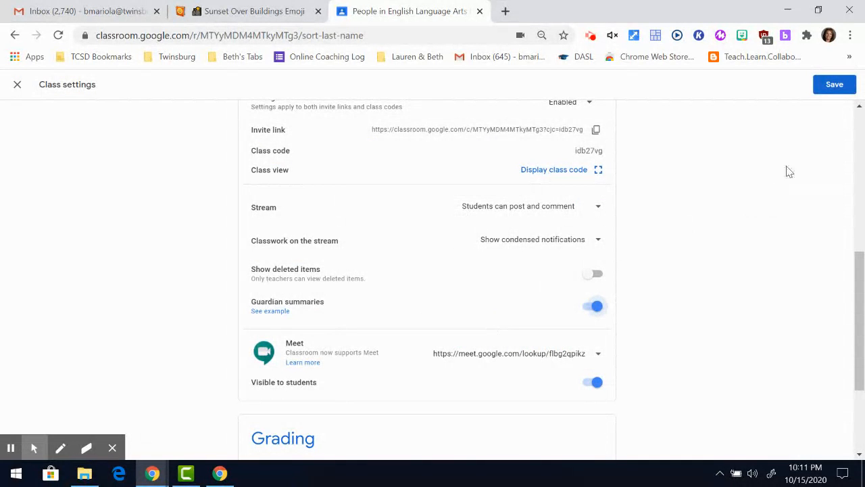
{"action": "left_click", "coordinate": [834, 87]}
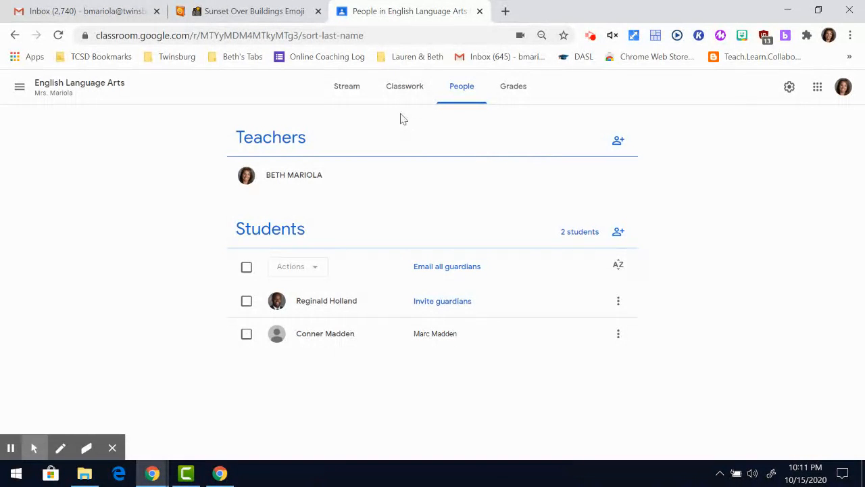
{"action": "left_click", "coordinate": [352, 97]}
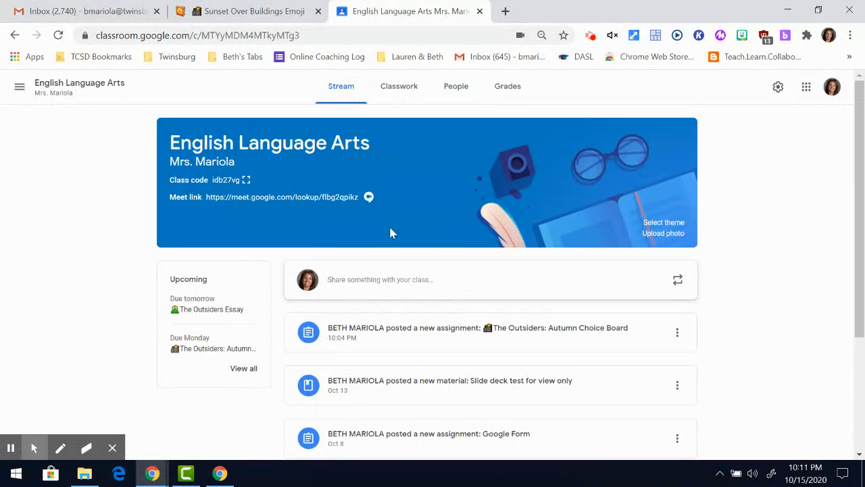
{"action": "scroll", "coordinate": [390, 244], "scroll_direction": "down", "scroll_amount": 2}
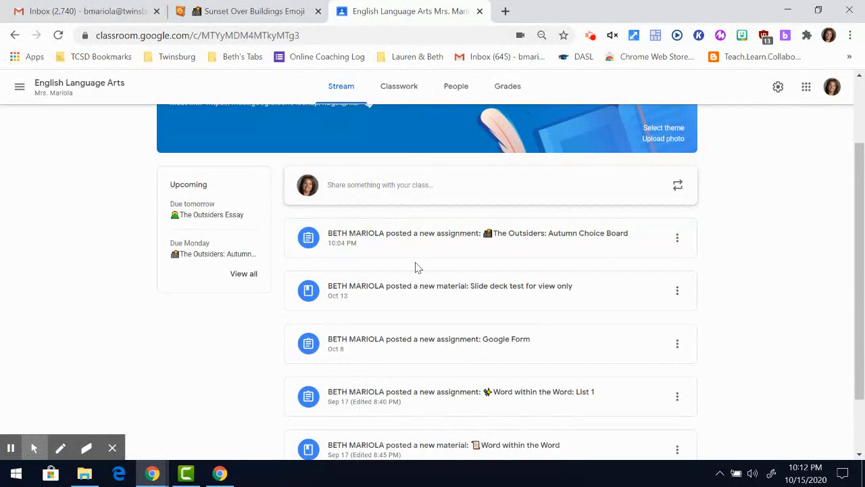
{"action": "scroll", "coordinate": [416, 267], "scroll_direction": "up", "scroll_amount": 2}
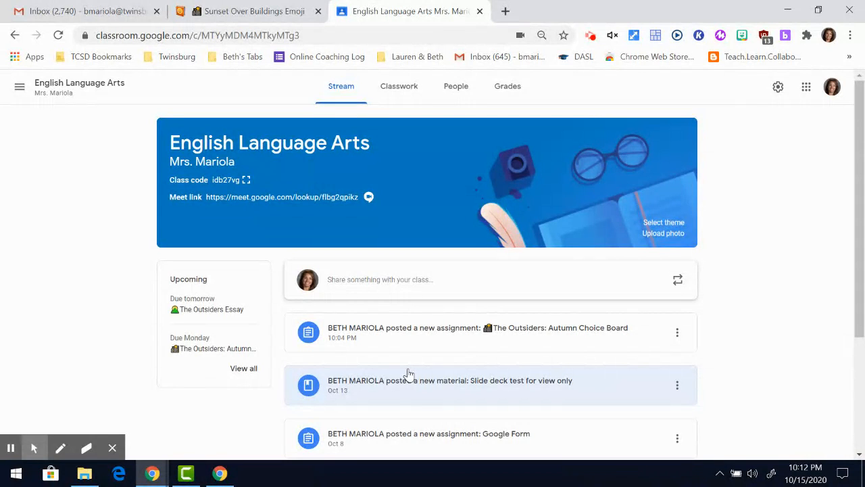
{"action": "left_click", "coordinate": [406, 89]}
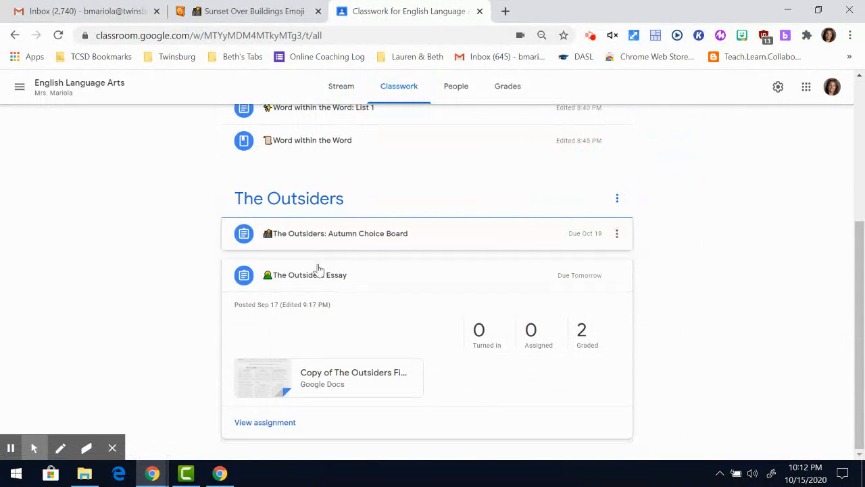
{"action": "scroll", "coordinate": [315, 274], "scroll_direction": "up", "scroll_amount": 4}
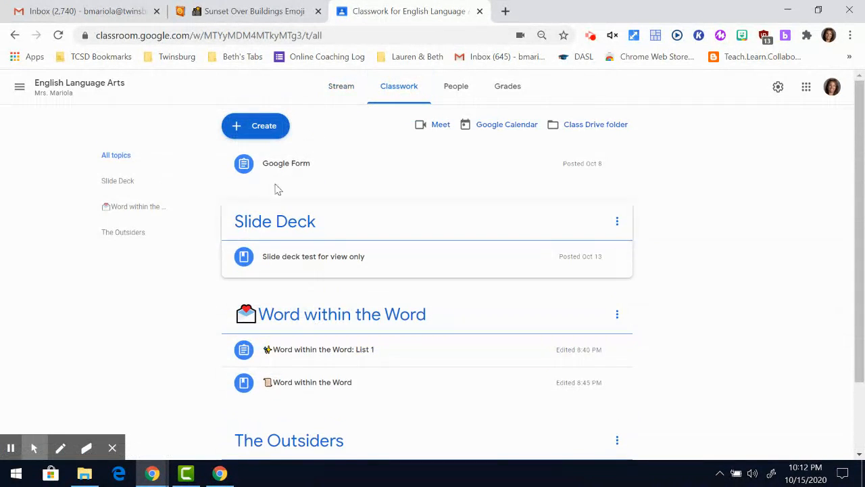
{"action": "left_click", "coordinate": [268, 126]}
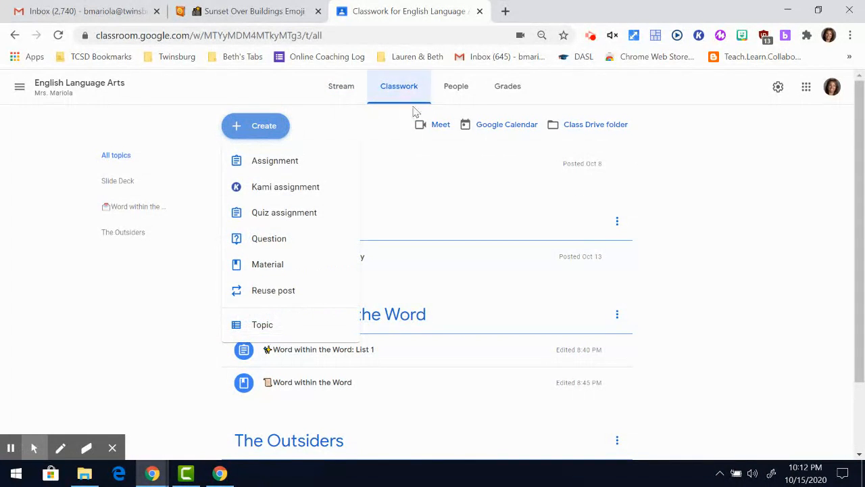
{"action": "left_click", "coordinate": [350, 93]}
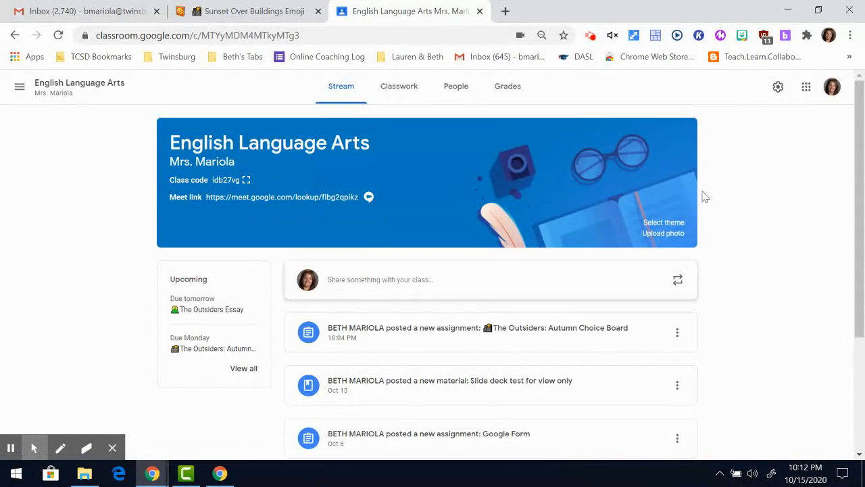
Switch off the Meet link's Visible to students setting in class settings and save.
{"action": "left_click", "coordinate": [777, 95]}
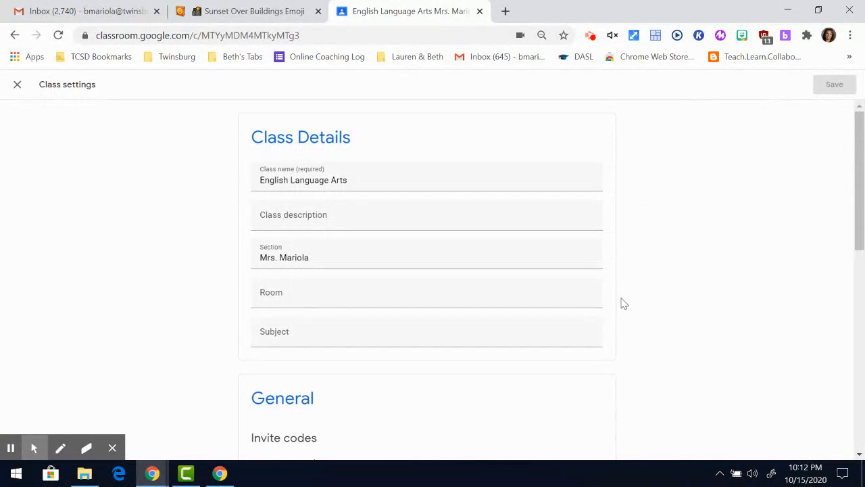
{"action": "scroll", "coordinate": [622, 303], "scroll_direction": "down", "scroll_amount": 1}
{"action": "scroll", "coordinate": [623, 303], "scroll_direction": "down", "scroll_amount": 5}
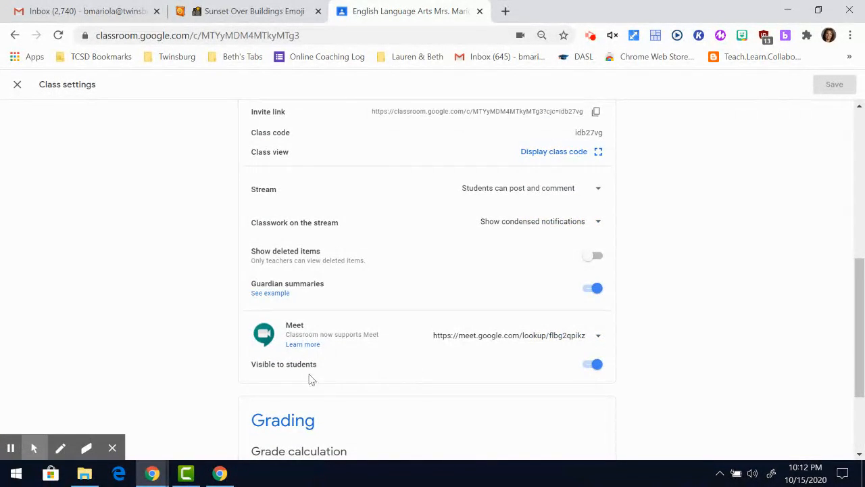
{"action": "left_click", "coordinate": [595, 365]}
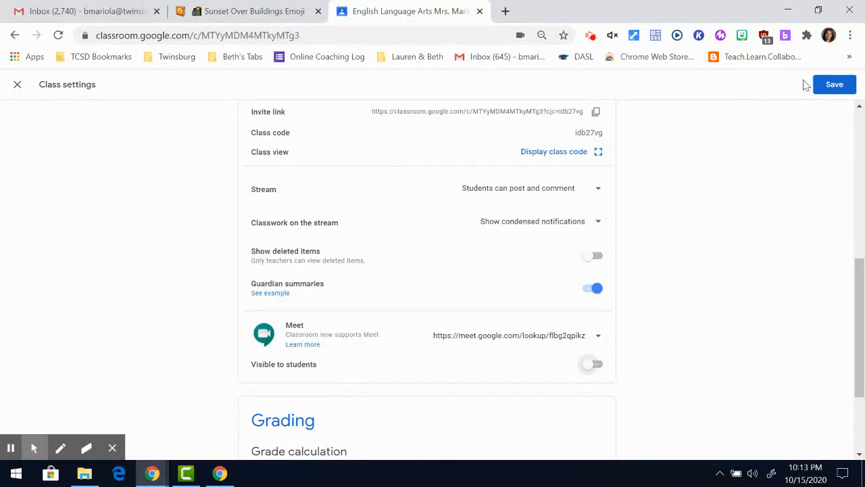
{"action": "left_click", "coordinate": [819, 85]}
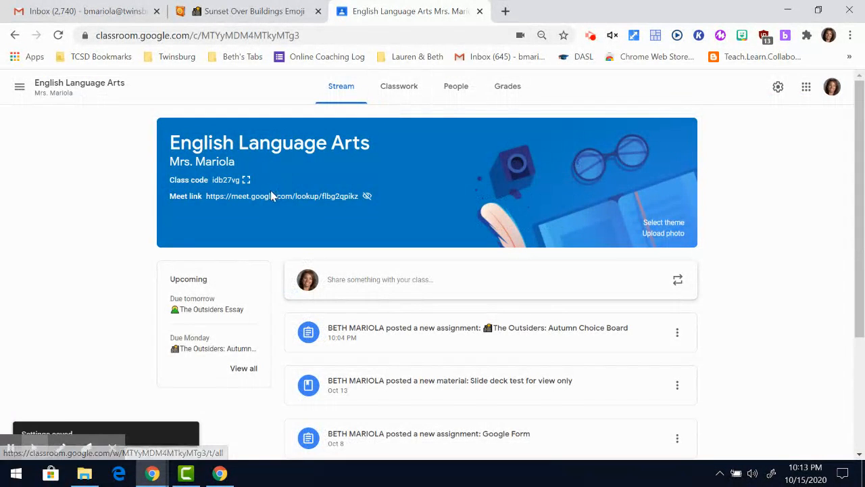
Switch to the student's incognito To-do window.
{"action": "mouse_move", "coordinate": [369, 199]}
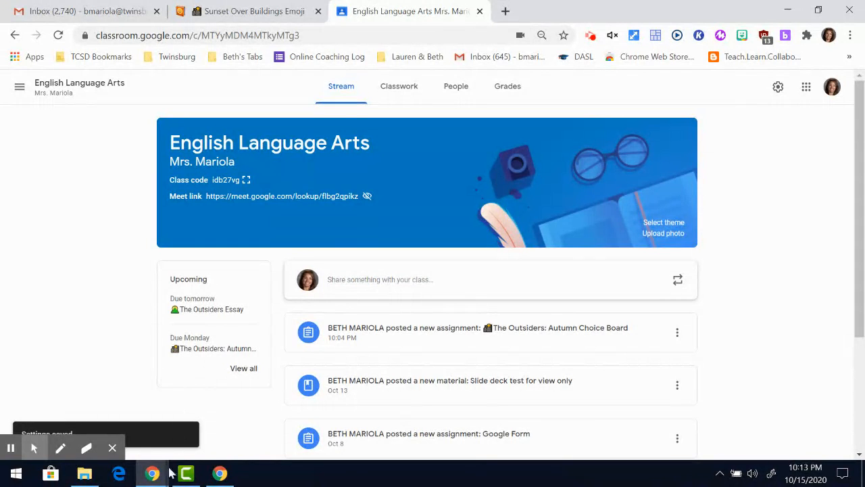
{"action": "mouse_move", "coordinate": [154, 473]}
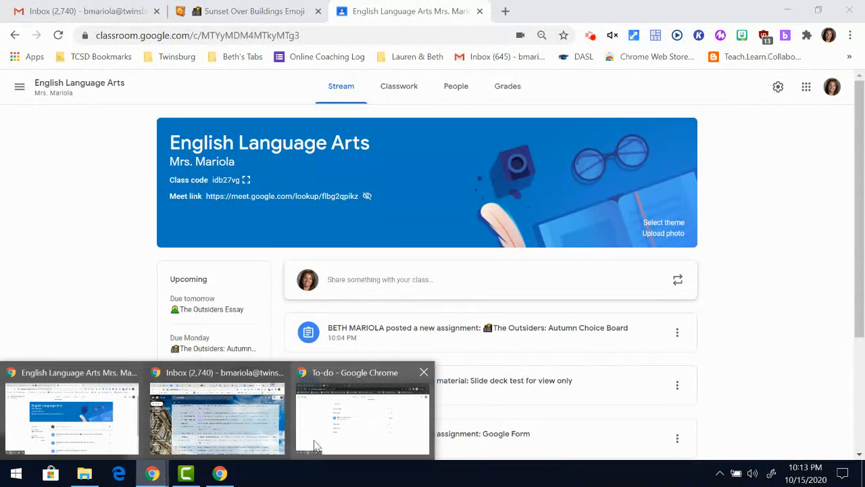
{"action": "left_click", "coordinate": [315, 446]}
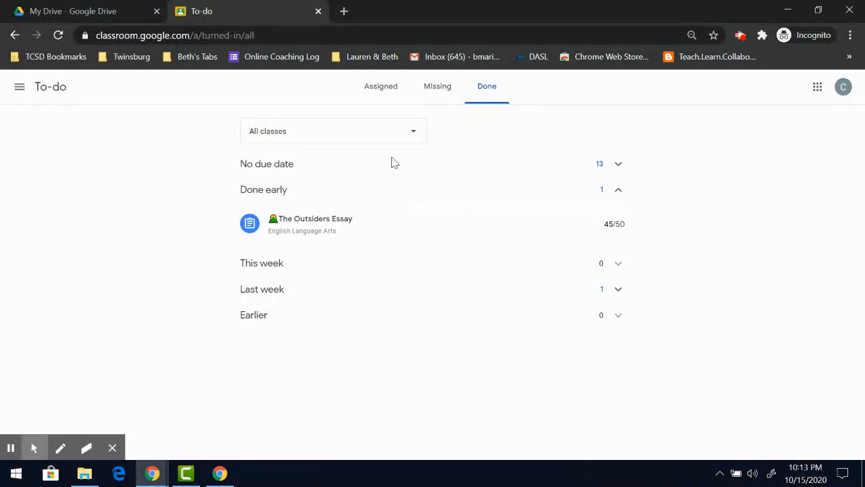
{"action": "left_click", "coordinate": [15, 35]}
{"action": "left_click", "coordinate": [19, 87]}
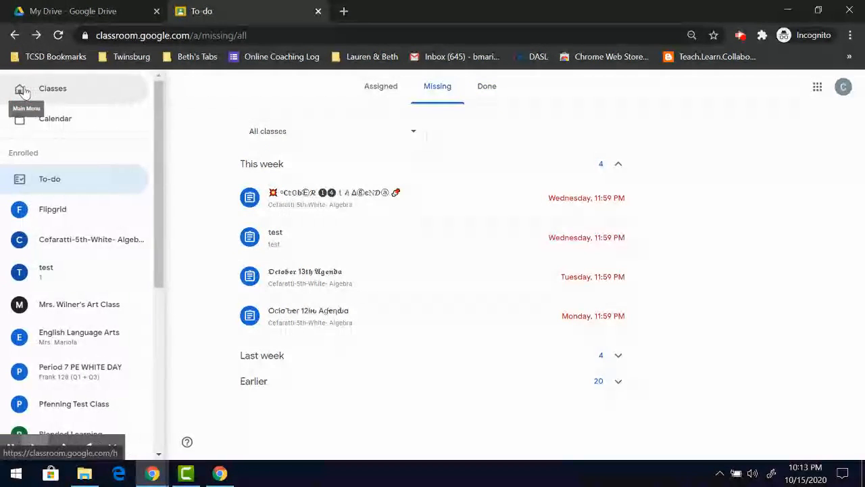
{"action": "scroll", "coordinate": [47, 212], "scroll_direction": "down", "scroll_amount": 2}
{"action": "left_click", "coordinate": [57, 211]}
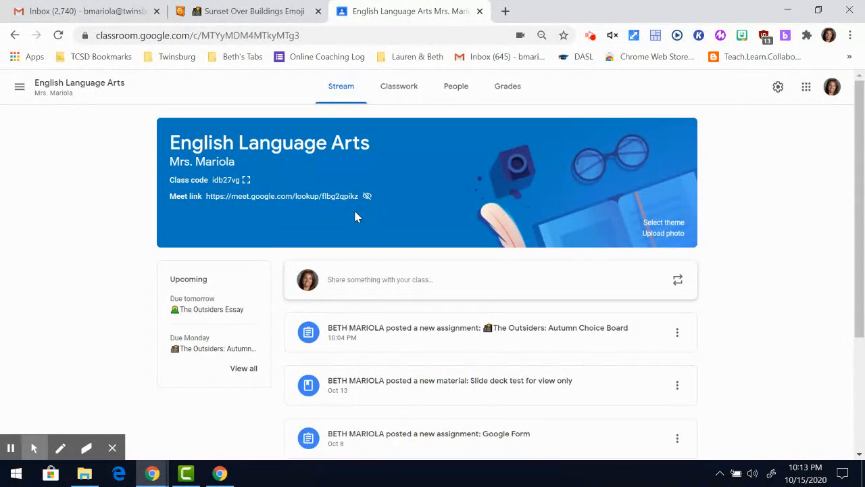
Make the Meet link visible to students again and reset it to a new link.
{"action": "left_click", "coordinate": [778, 88]}
{"action": "scroll", "coordinate": [502, 330], "scroll_direction": "down", "scroll_amount": 6}
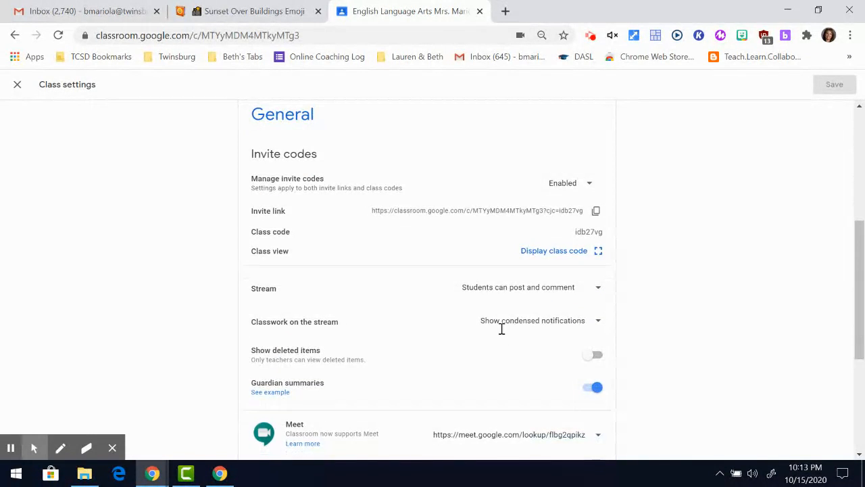
{"action": "left_click", "coordinate": [592, 329]}
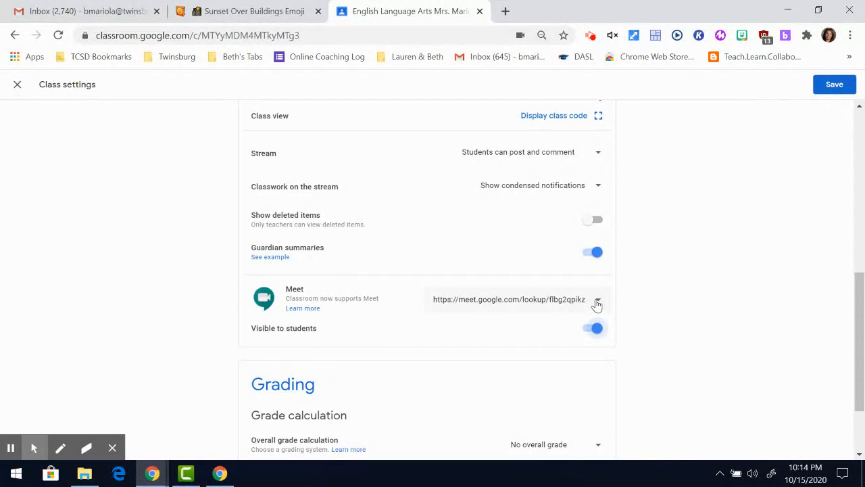
{"action": "left_click", "coordinate": [598, 302]}
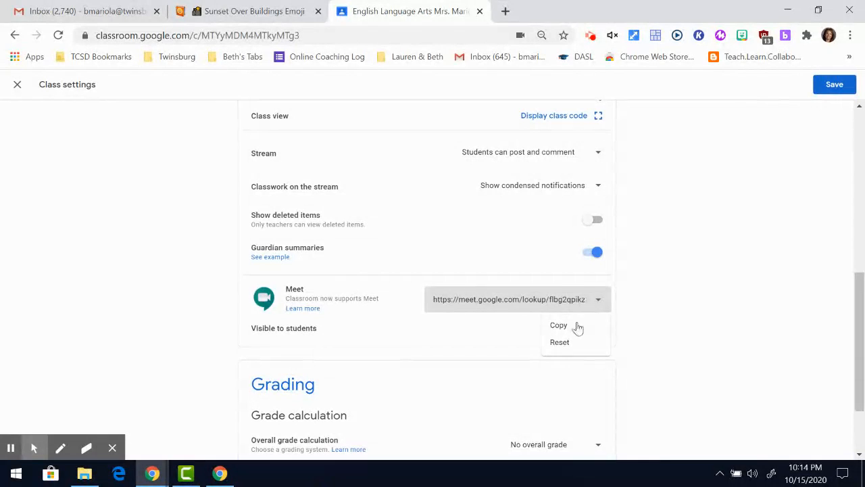
{"action": "left_click", "coordinate": [561, 342]}
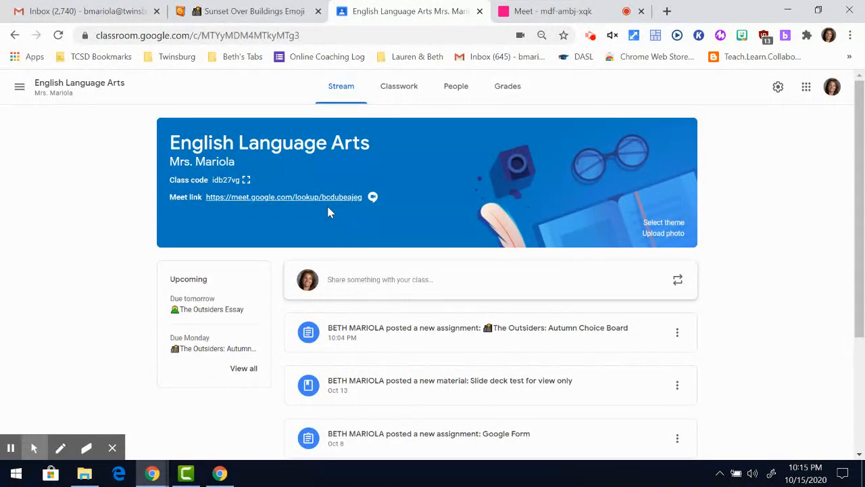
Switch to the class Meet call, dismiss the muted-mic notice, and bring up the student's window.
{"action": "left_click", "coordinate": [546, 12]}
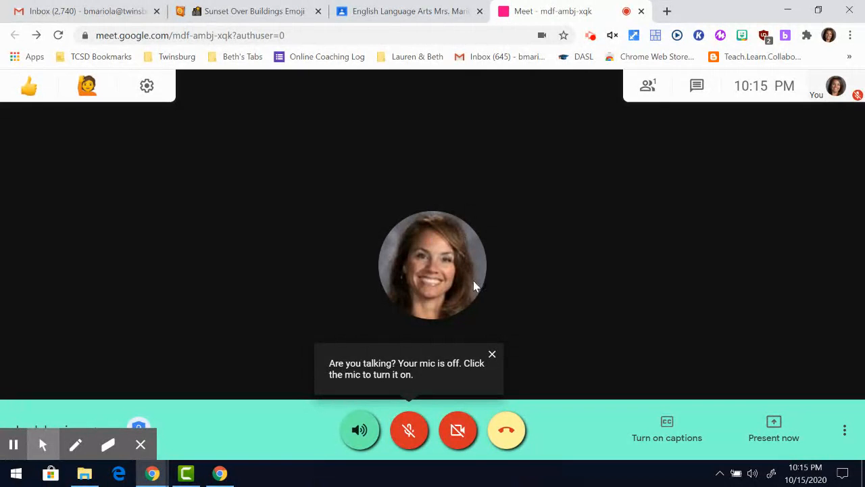
{"action": "left_click", "coordinate": [492, 357]}
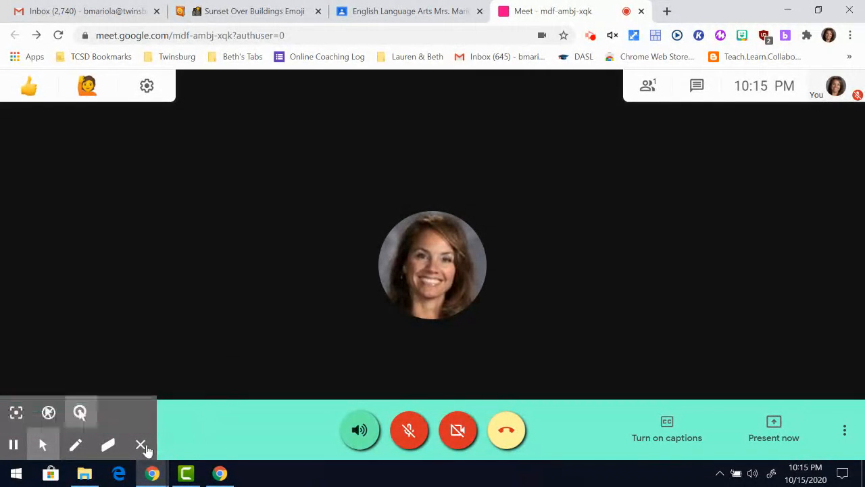
{"action": "left_click", "coordinate": [141, 445]}
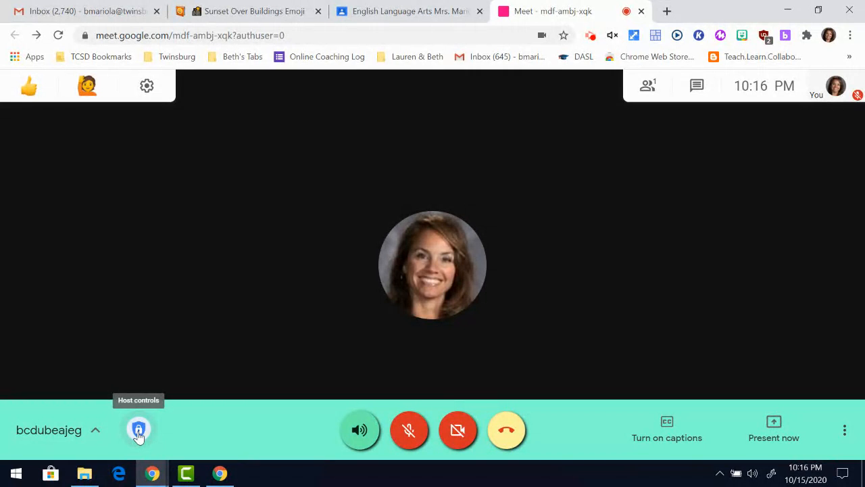
{"action": "mouse_move", "coordinate": [154, 475]}
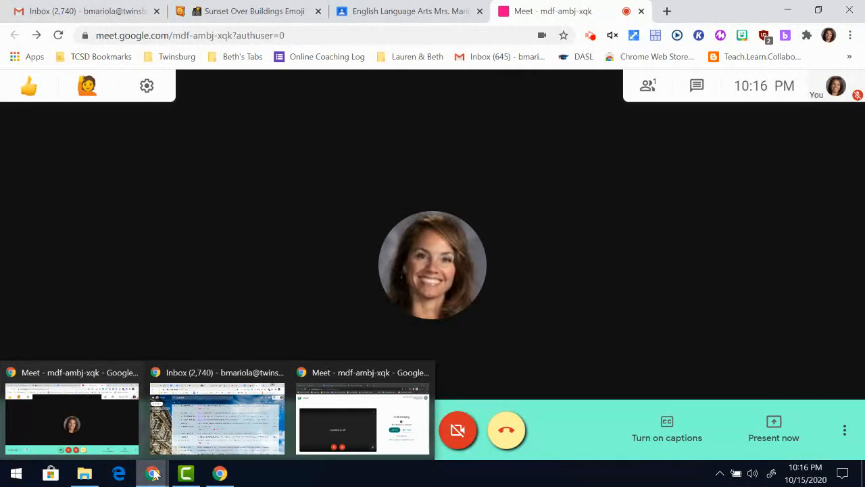
{"action": "left_click", "coordinate": [362, 419]}
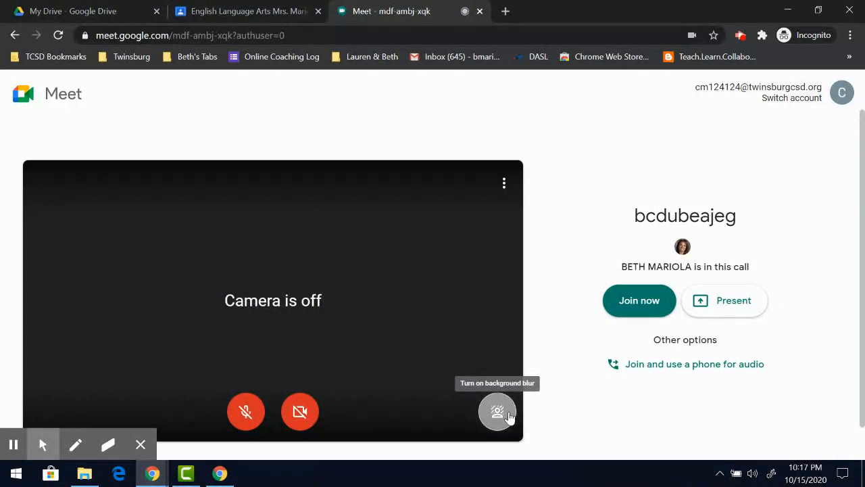
{"action": "left_click", "coordinate": [498, 413]}
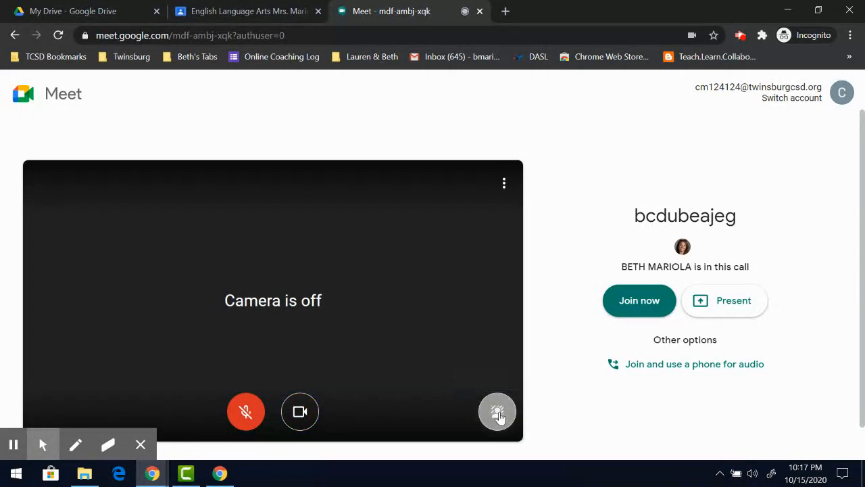
{"action": "left_click", "coordinate": [291, 417]}
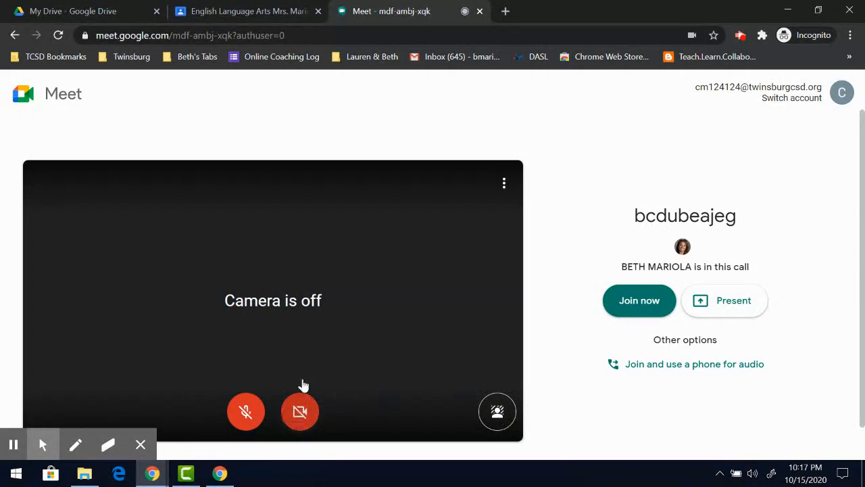
{"action": "left_click", "coordinate": [622, 297]}
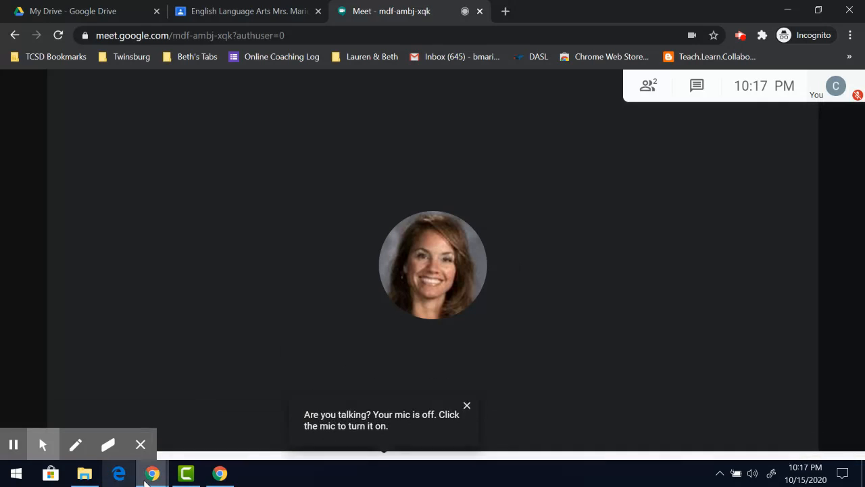
{"action": "mouse_move", "coordinate": [145, 481]}
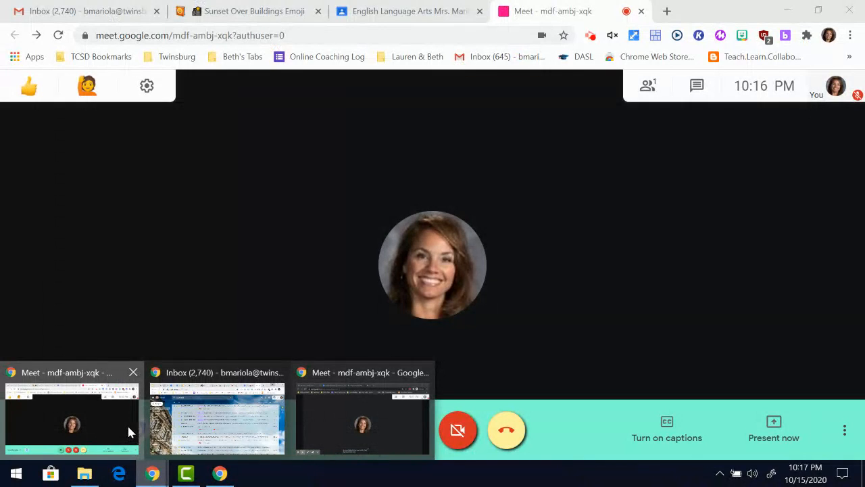
Return to the teacher's call window, dismiss the muted-mic notice, and check the chat panel.
{"action": "left_click", "coordinate": [129, 430]}
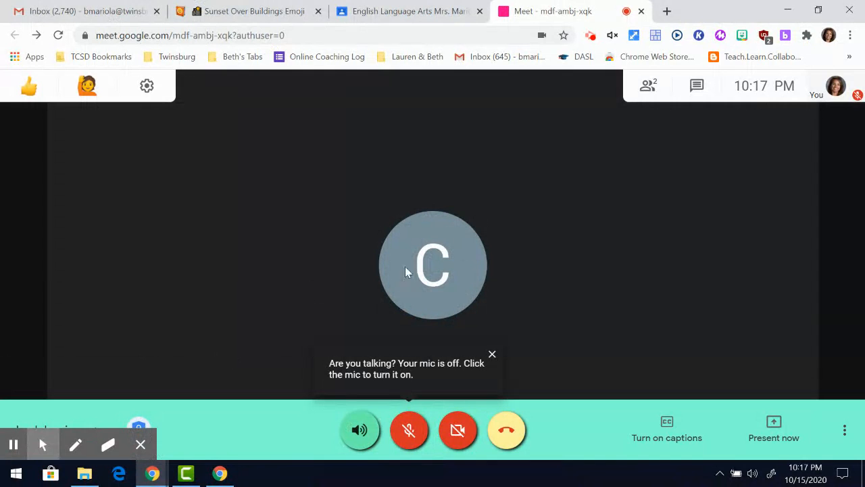
{"action": "left_click", "coordinate": [492, 354]}
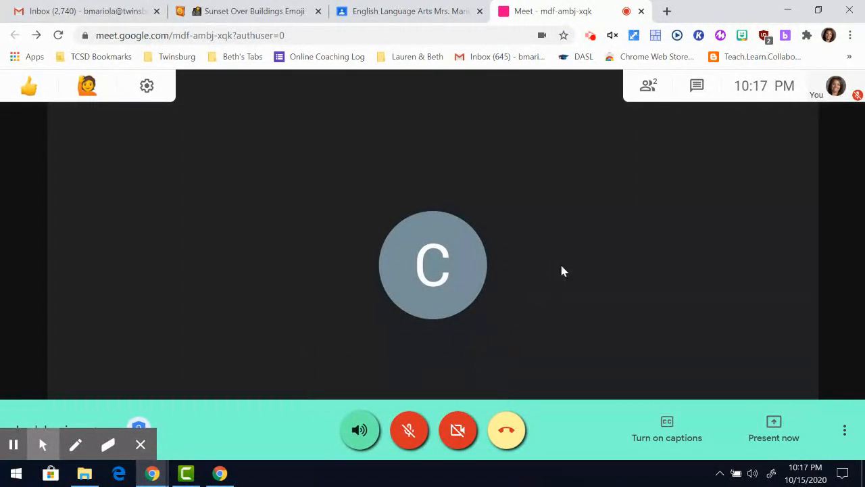
{"action": "left_click", "coordinate": [140, 440]}
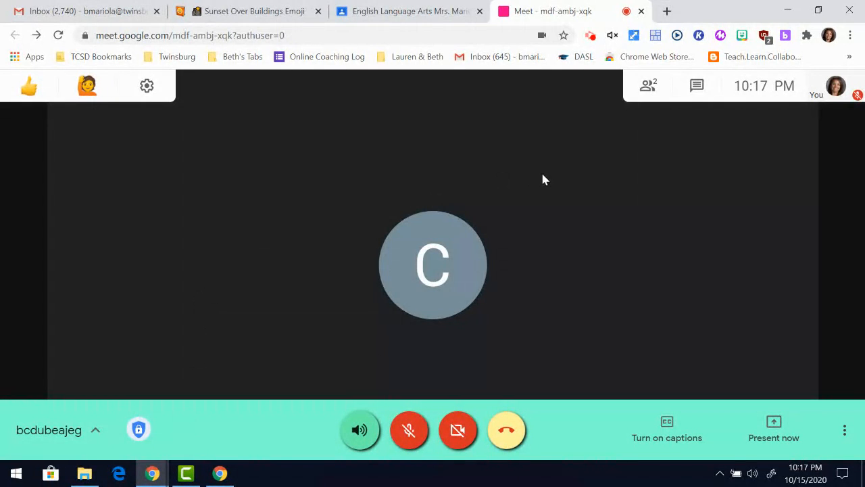
{"action": "left_click", "coordinate": [696, 93]}
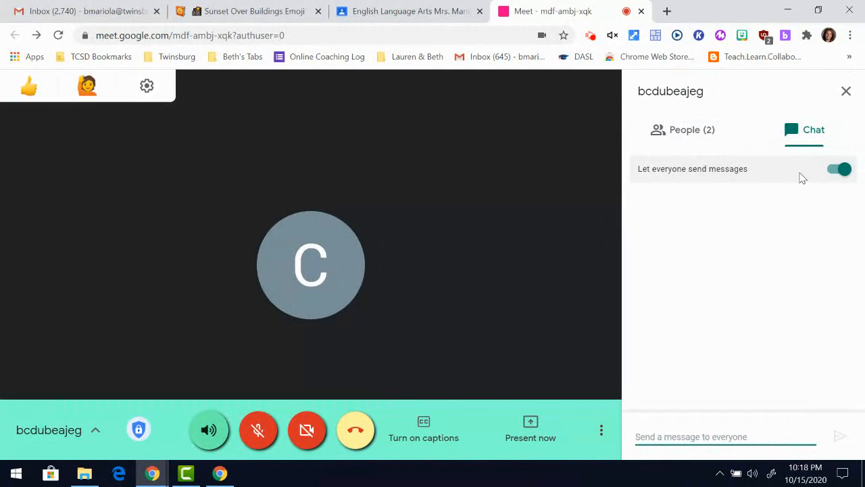
{"action": "left_click", "coordinate": [848, 97]}
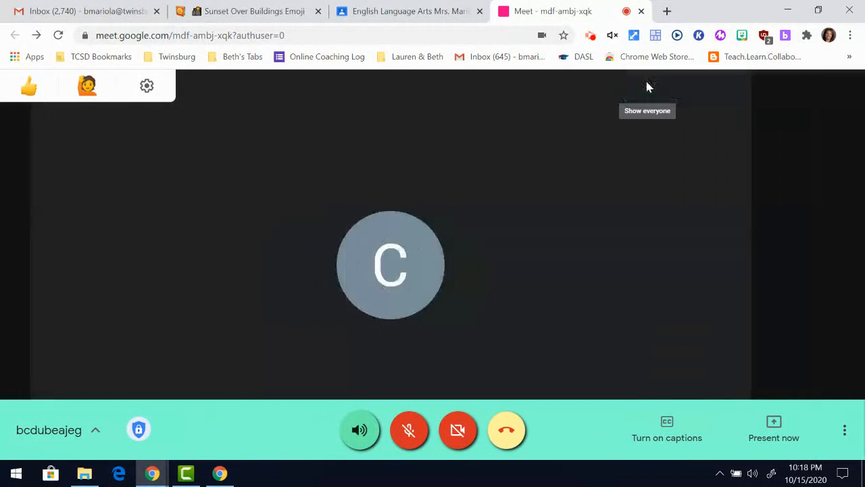
Switch off Send chat messages in Host controls and confirm chat is disabled.
{"action": "left_click", "coordinate": [647, 87]}
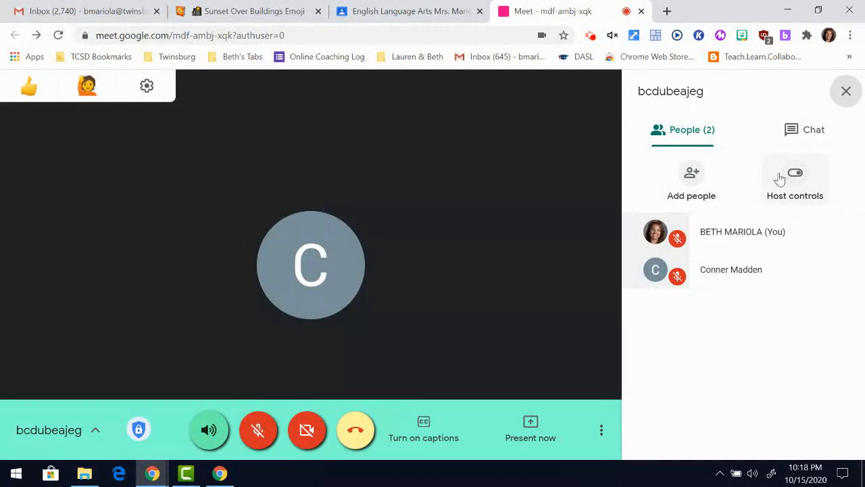
{"action": "left_click", "coordinate": [800, 198]}
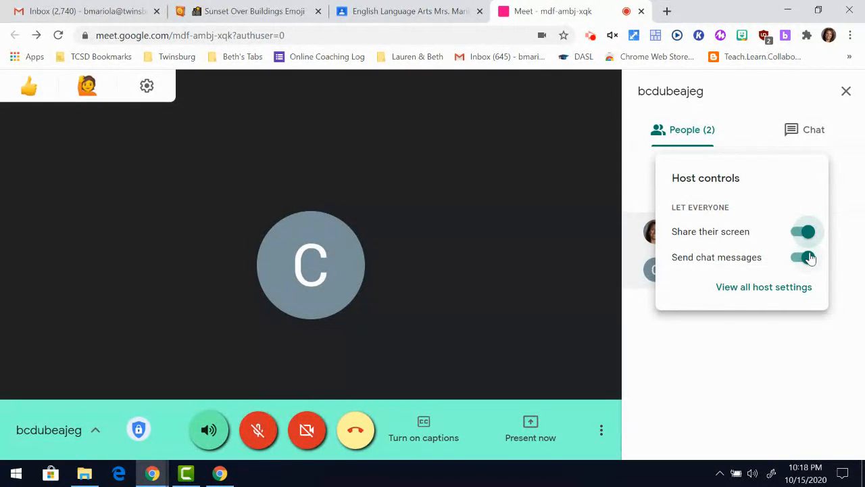
{"action": "left_click", "coordinate": [808, 258]}
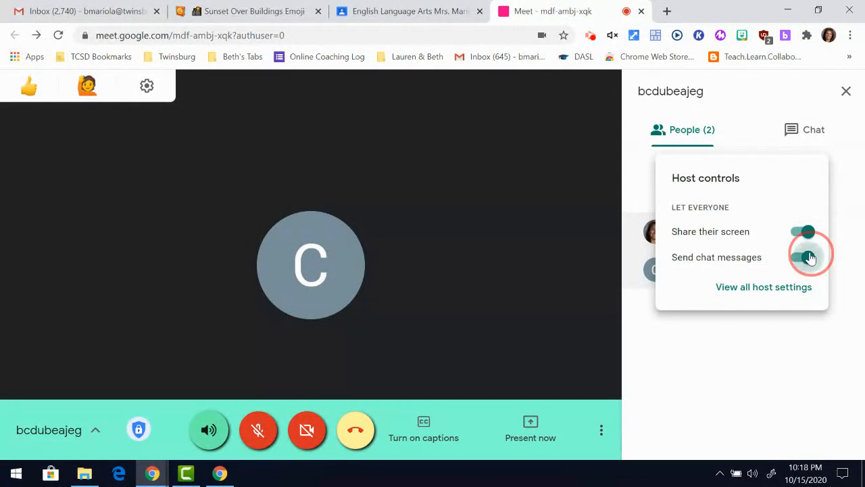
{"action": "left_click", "coordinate": [776, 357]}
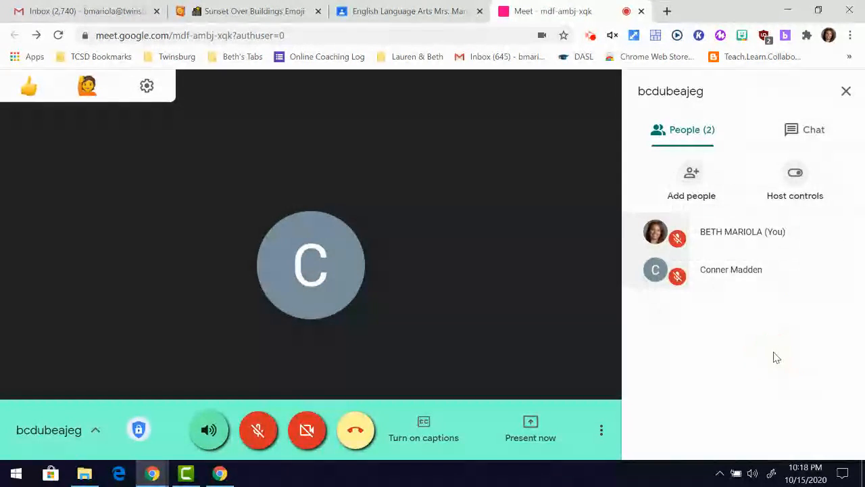
{"action": "left_click", "coordinate": [791, 133]}
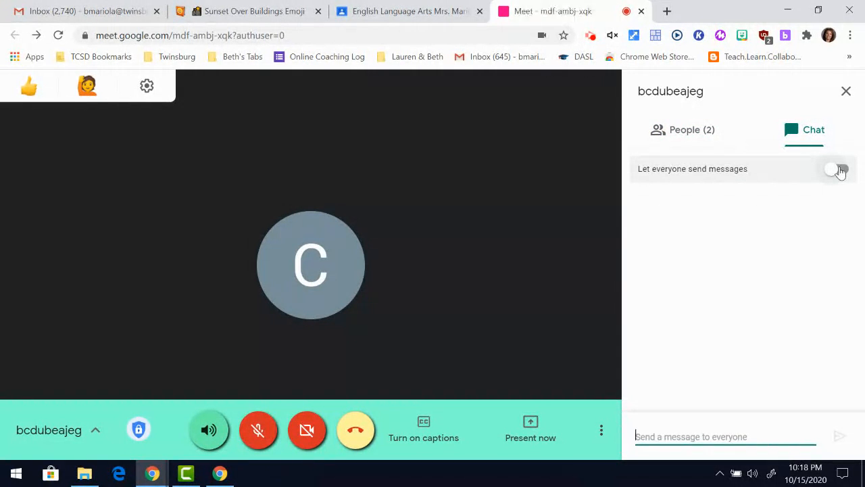
{"action": "left_click", "coordinate": [695, 143]}
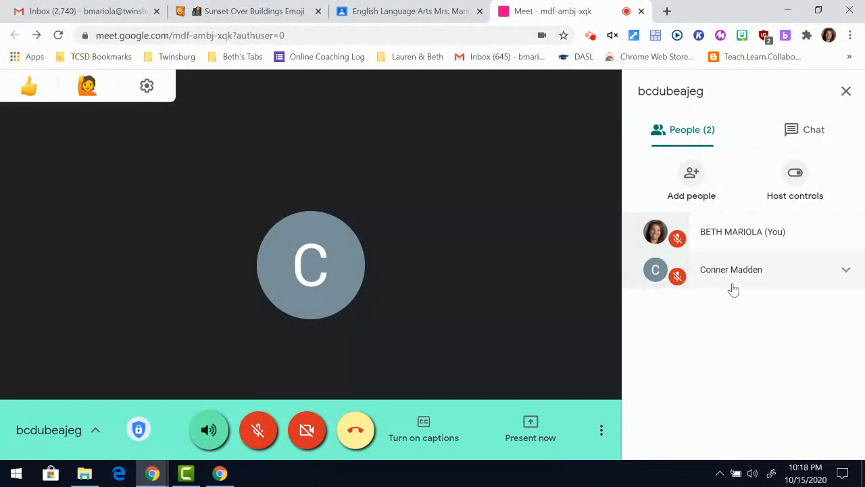
Reopen the People panel and expand the student's row to reveal pin, mute and remove options.
{"action": "left_click", "coordinate": [845, 90]}
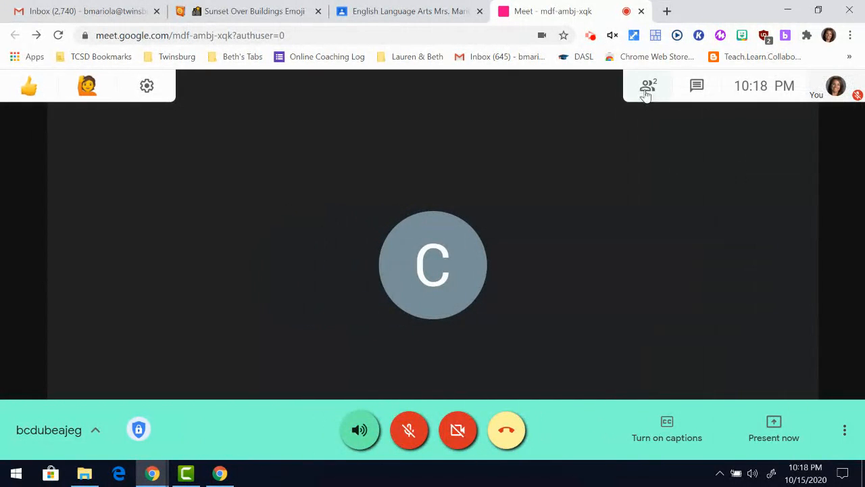
{"action": "left_click", "coordinate": [646, 89]}
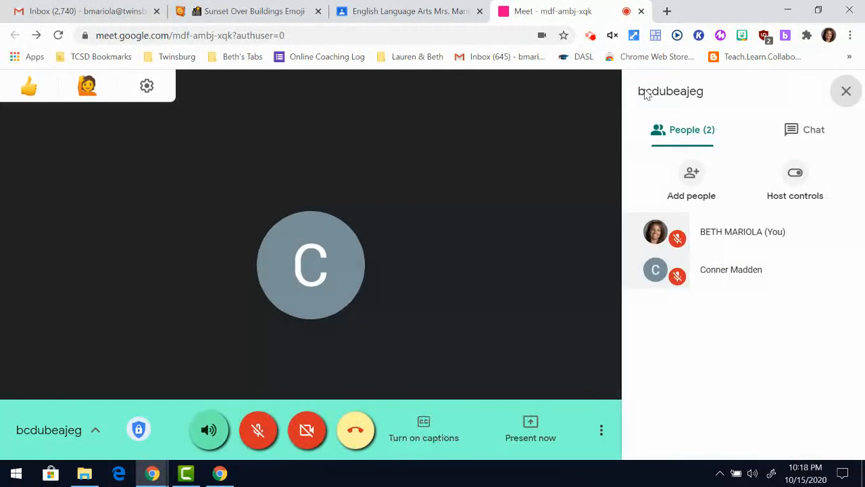
{"action": "mouse_move", "coordinate": [844, 267]}
{"action": "left_click", "coordinate": [847, 271]}
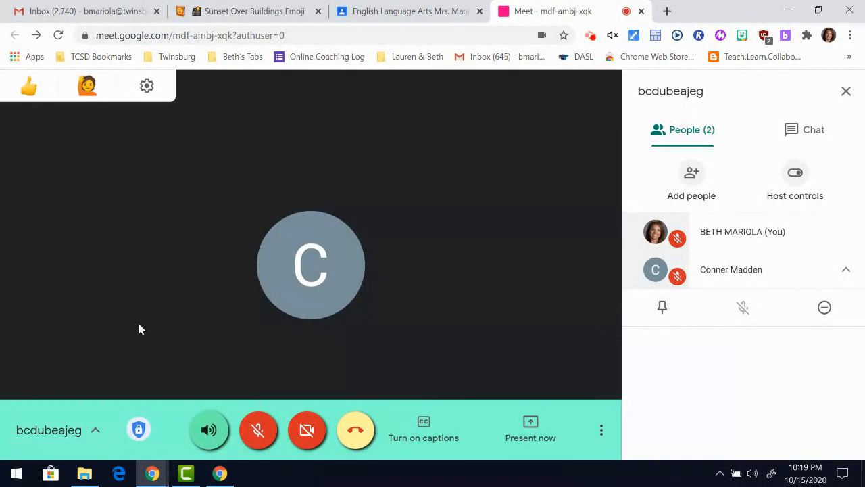
{"action": "left_click", "coordinate": [137, 430]}
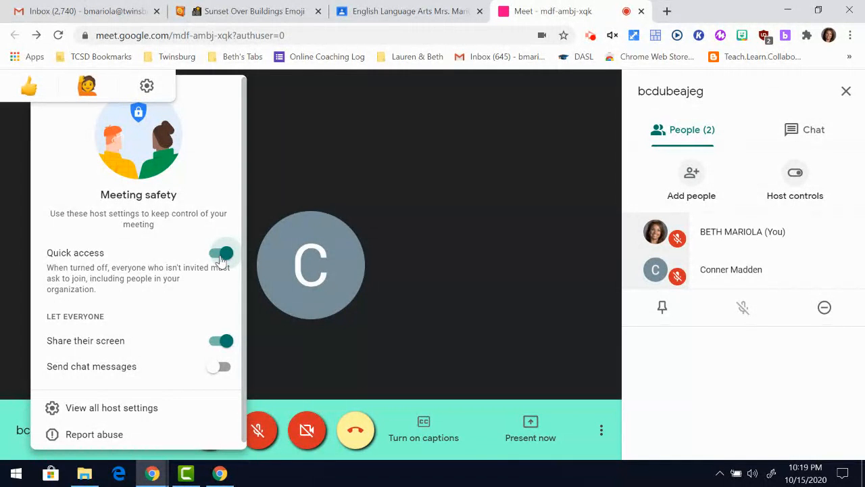
{"action": "left_click", "coordinate": [277, 340]}
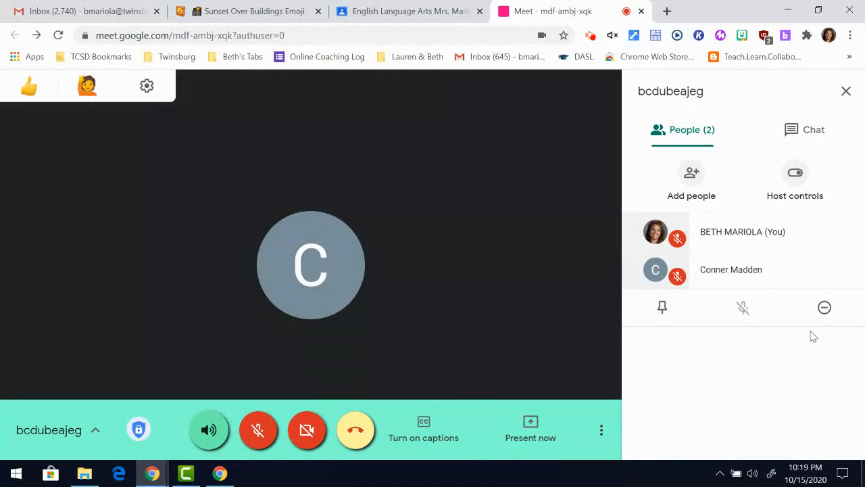
{"action": "left_click", "coordinate": [823, 308]}
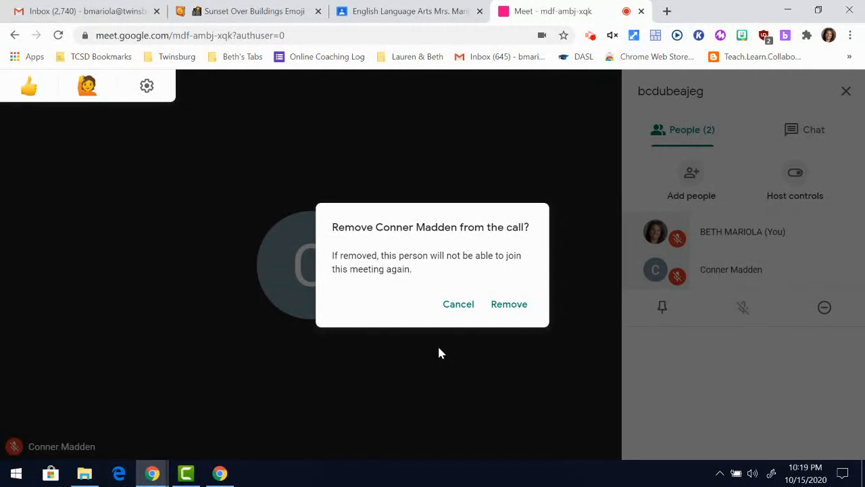
{"action": "left_click", "coordinate": [510, 305]}
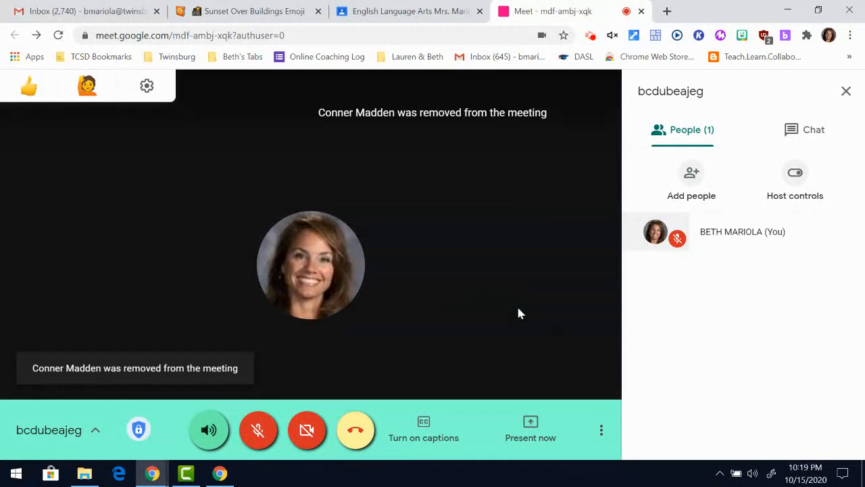